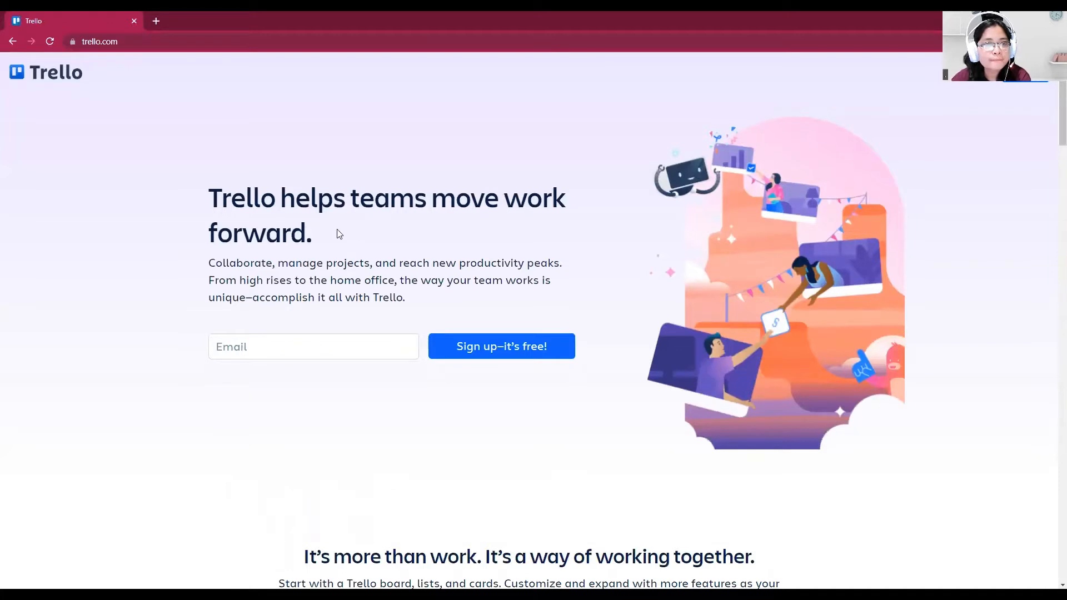
# Open the Trello login page and choose to continue with Google using another account
pyautogui.click(282, 347)
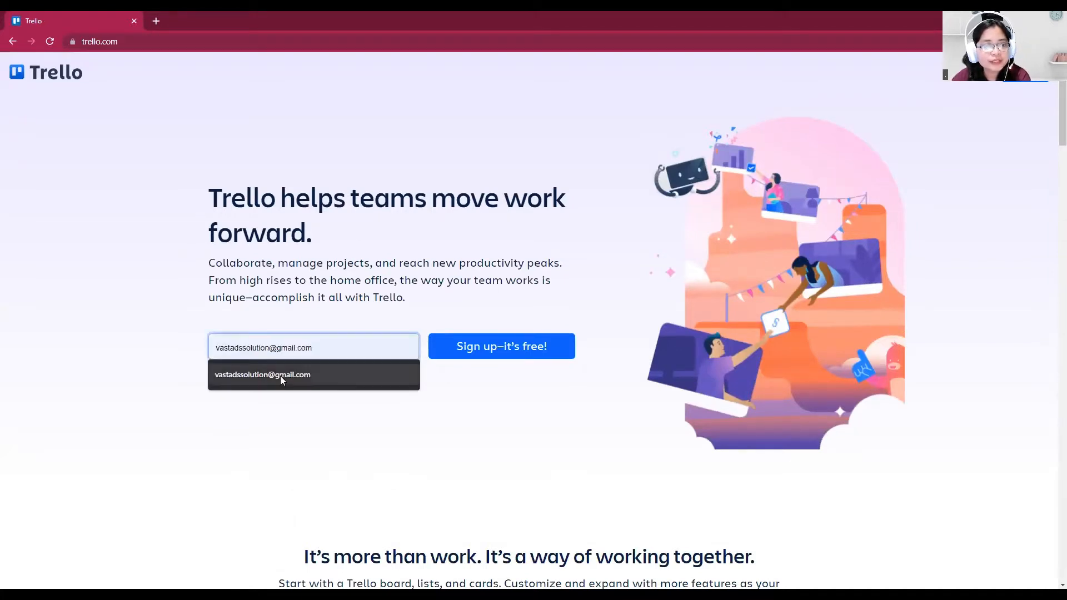
pyautogui.click(202, 326)
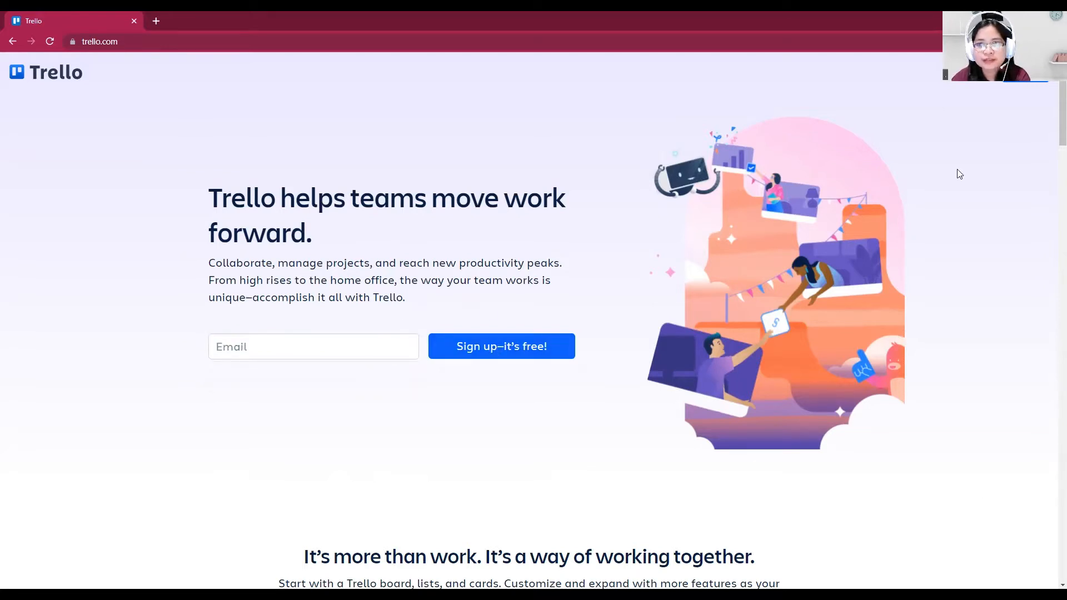
pyautogui.click(980, 80)
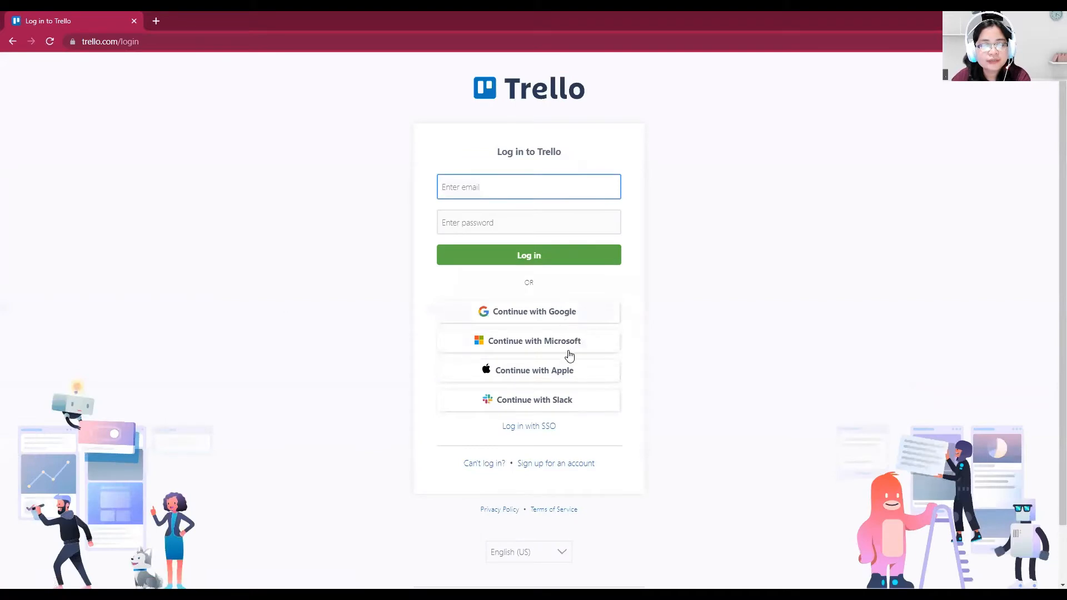
pyautogui.click(562, 320)
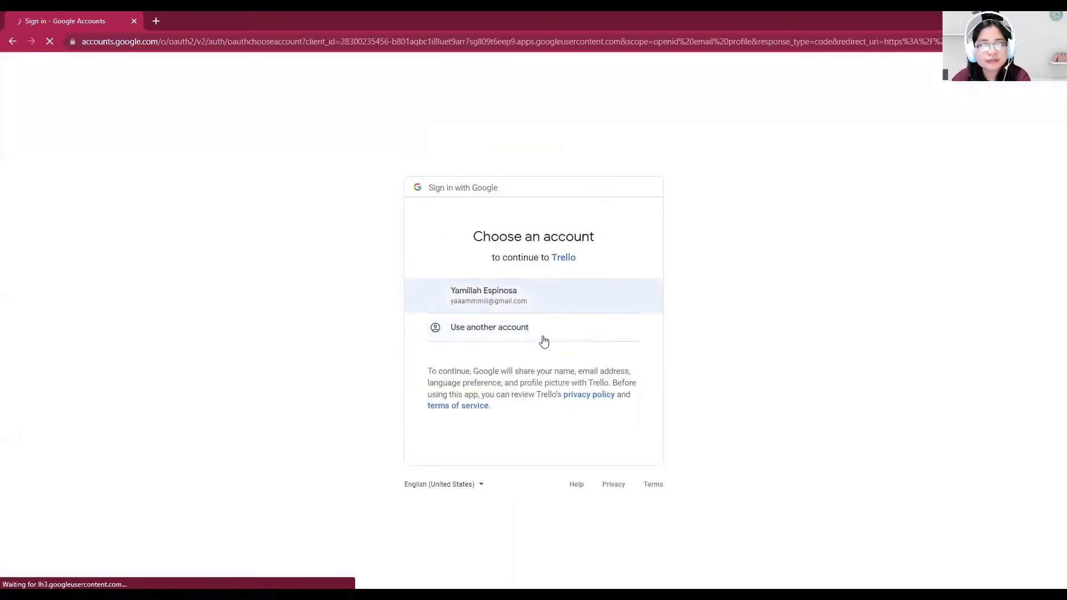
pyautogui.click(530, 335)
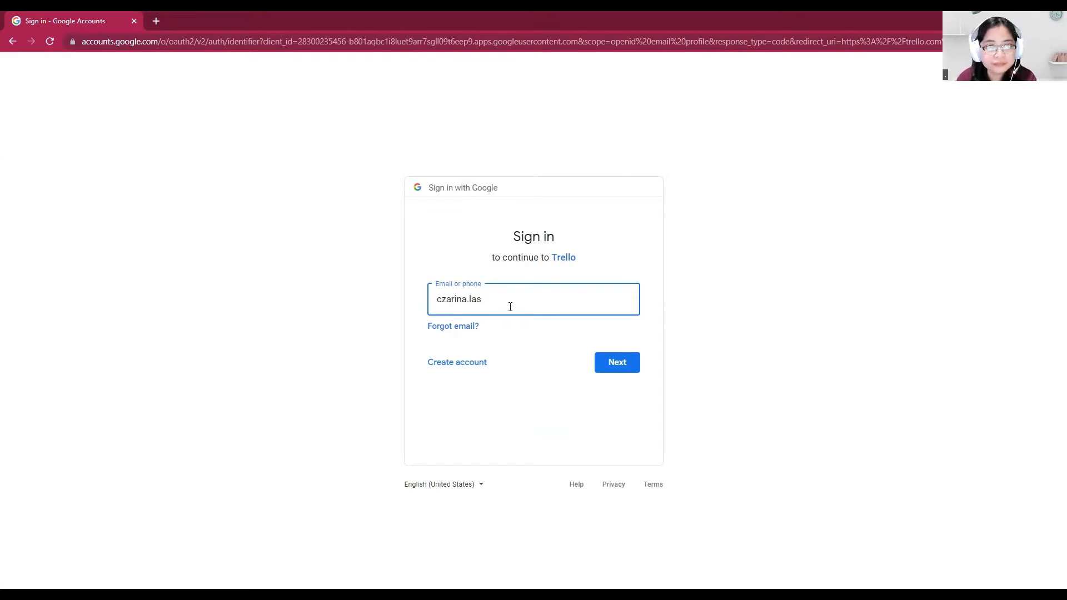
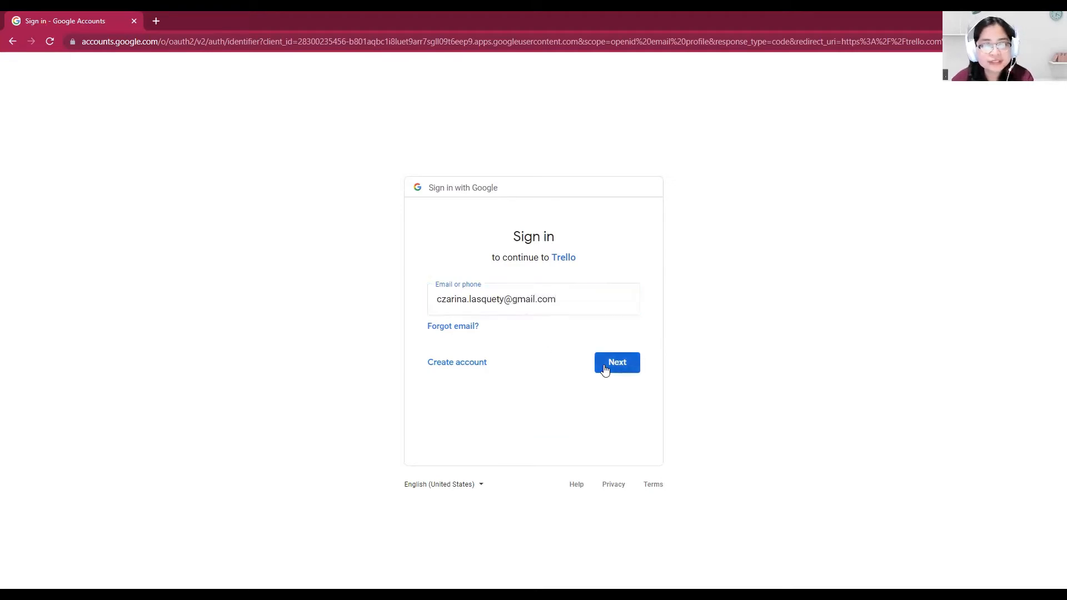
# Enter the Google account's email address and submit it to proceed with the sign-in
pyautogui.click(604, 365)
# Try to sign in by entering and submitting the Google account password
pyautogui.click(519, 313)
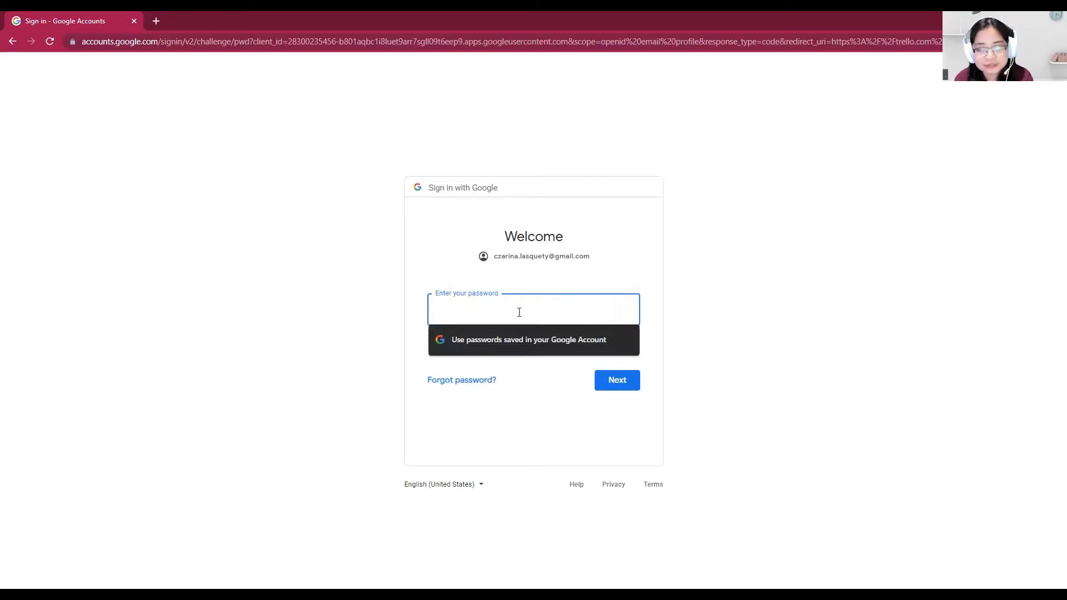
pyautogui.write('*')
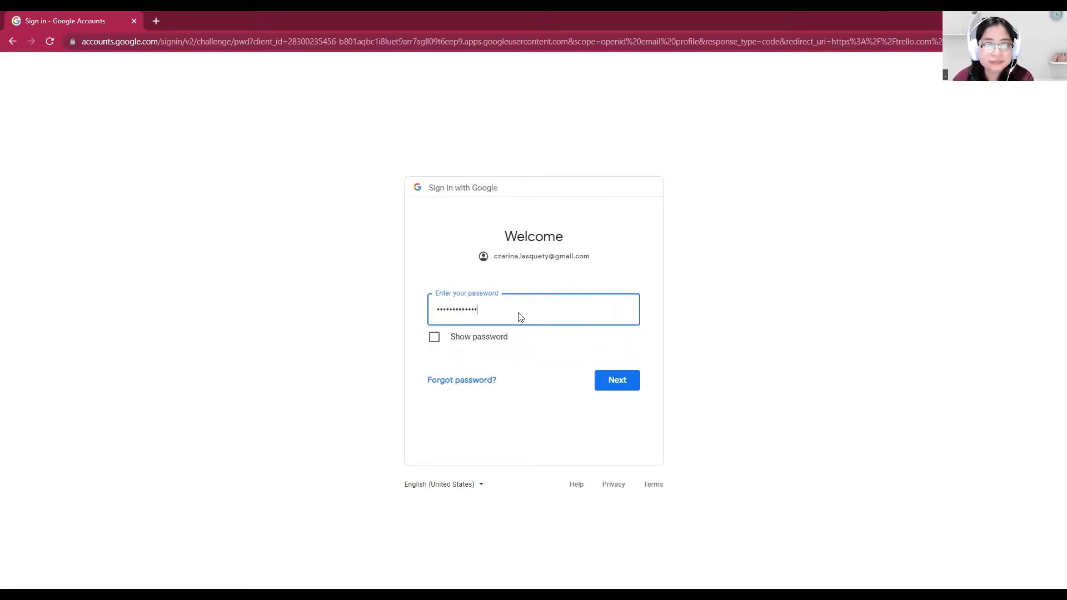
pyautogui.press('Return')
# Re-enter the Google account password, submit it, and decline creating a new Chrome profile
pyautogui.click(519, 312)
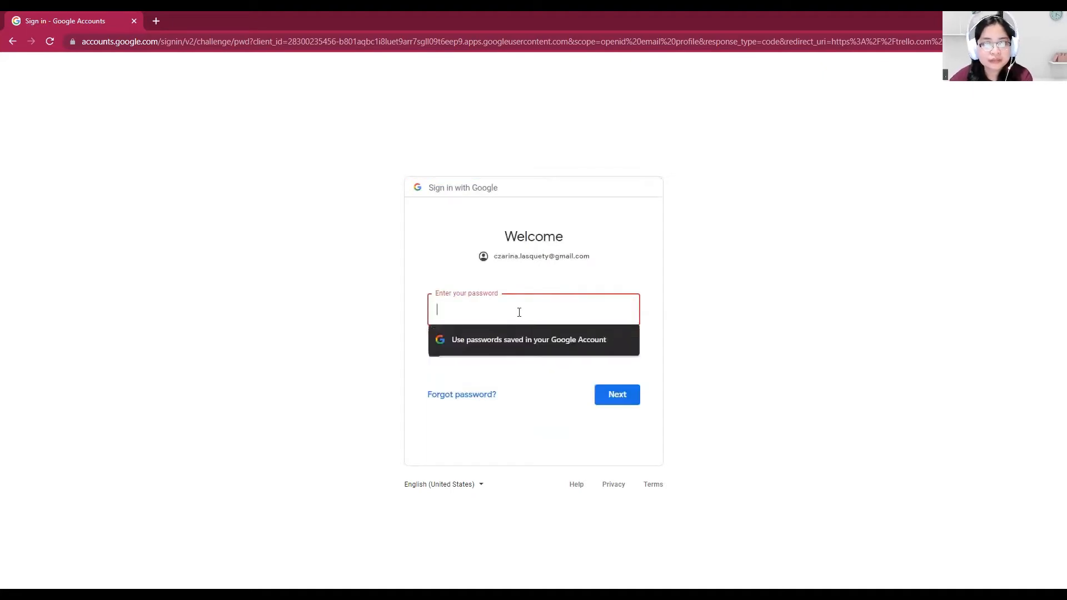
pyautogui.write('****')
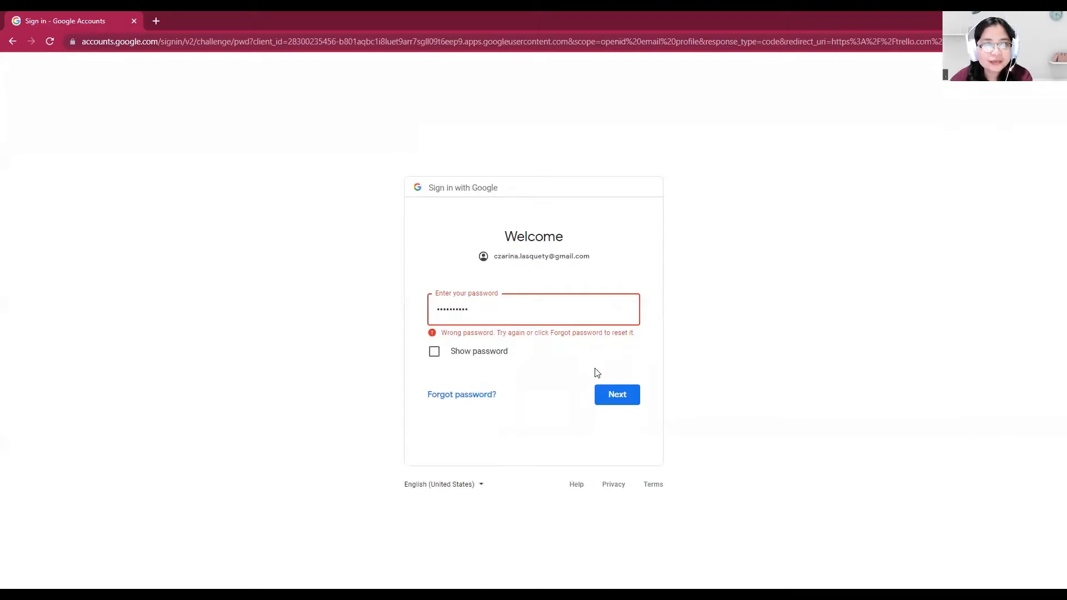
pyautogui.click(619, 398)
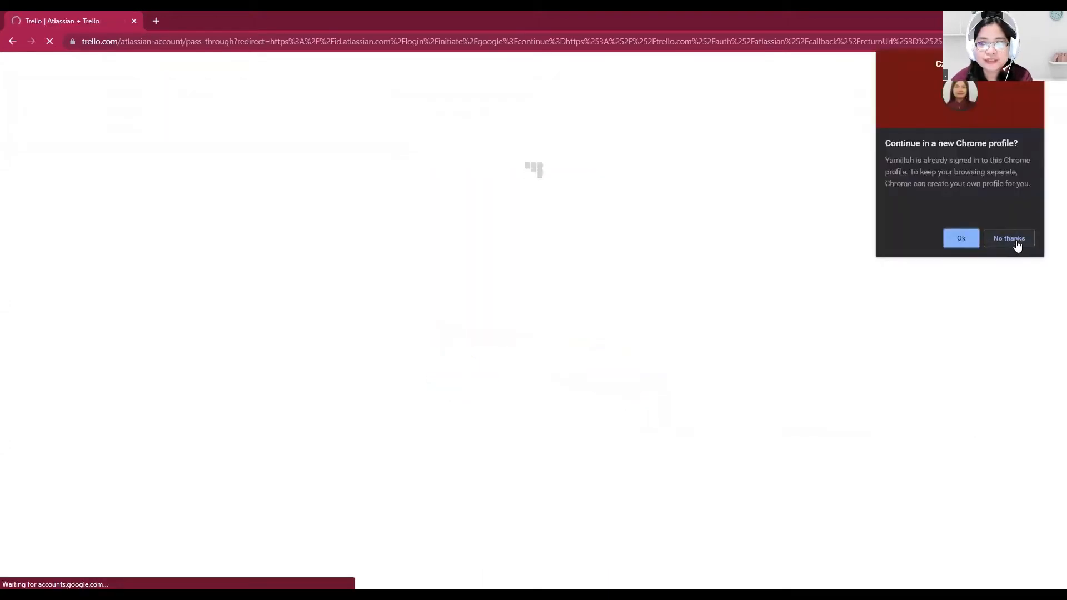
pyautogui.click(1009, 239)
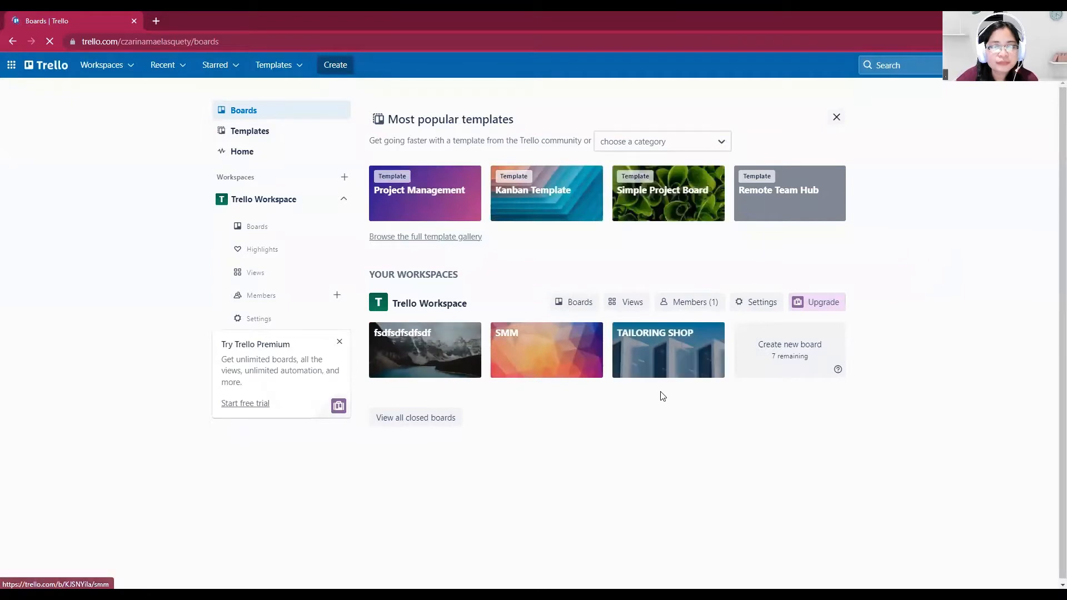
# Create a new board titled "CLOTHING BUSINESS" in the Trello Workspace
pyautogui.click(795, 351)
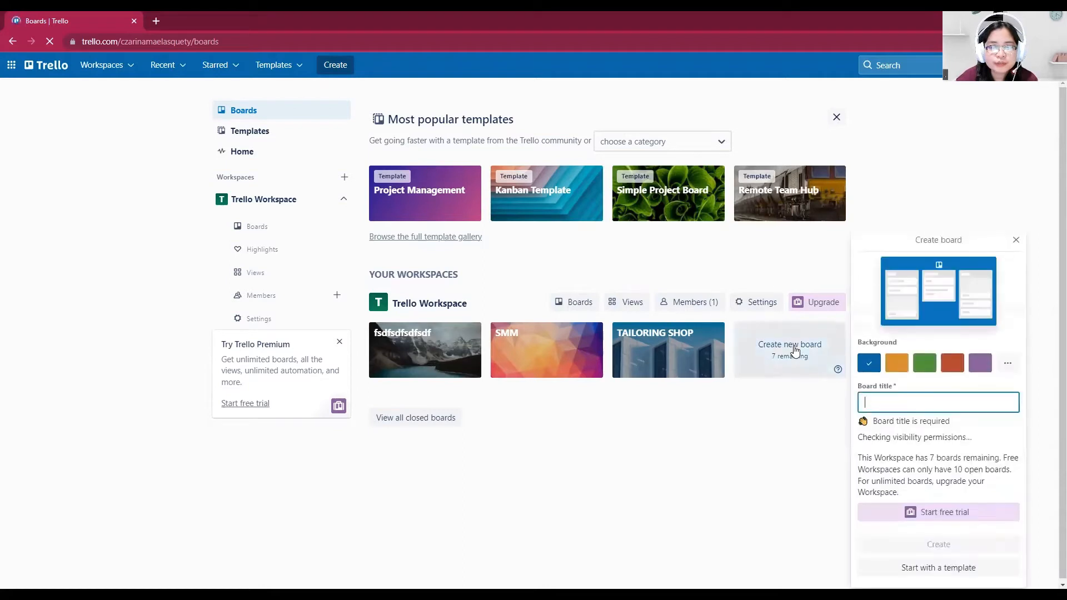
pyautogui.click(813, 361)
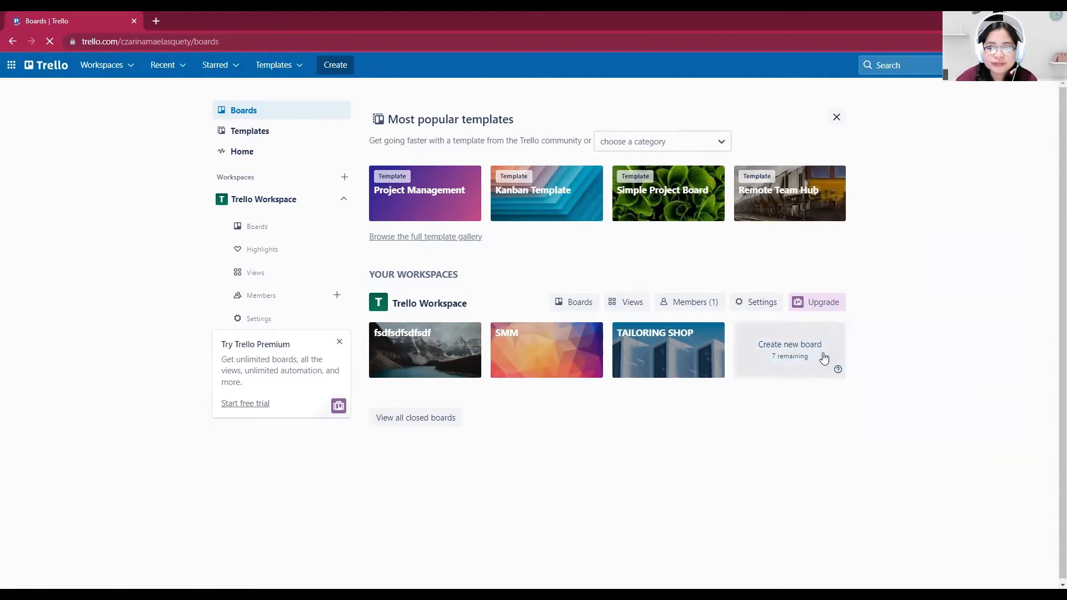
pyautogui.click(805, 357)
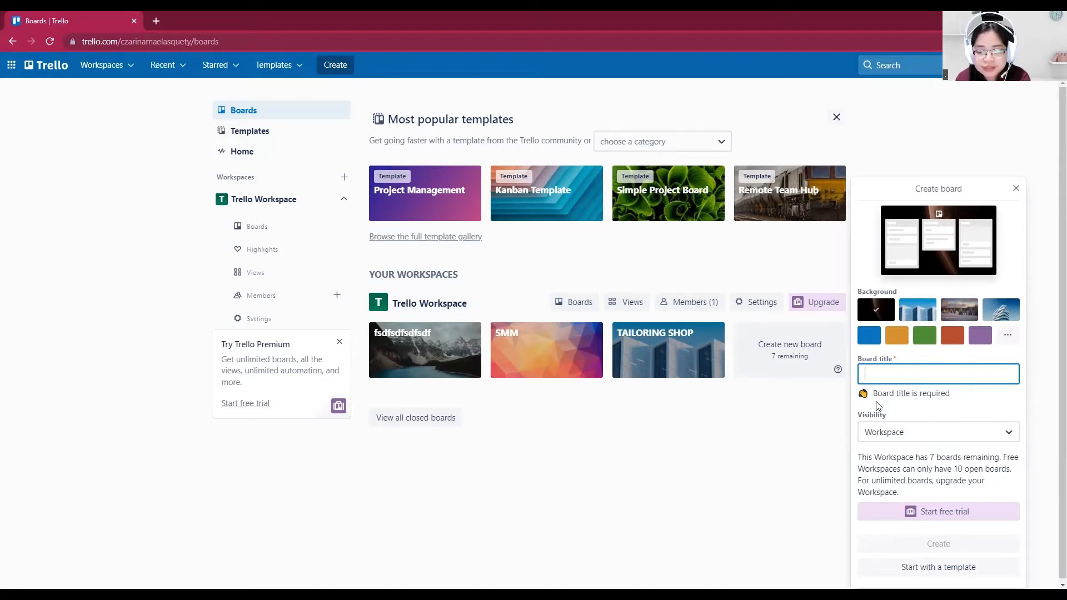
pyautogui.write('CL')
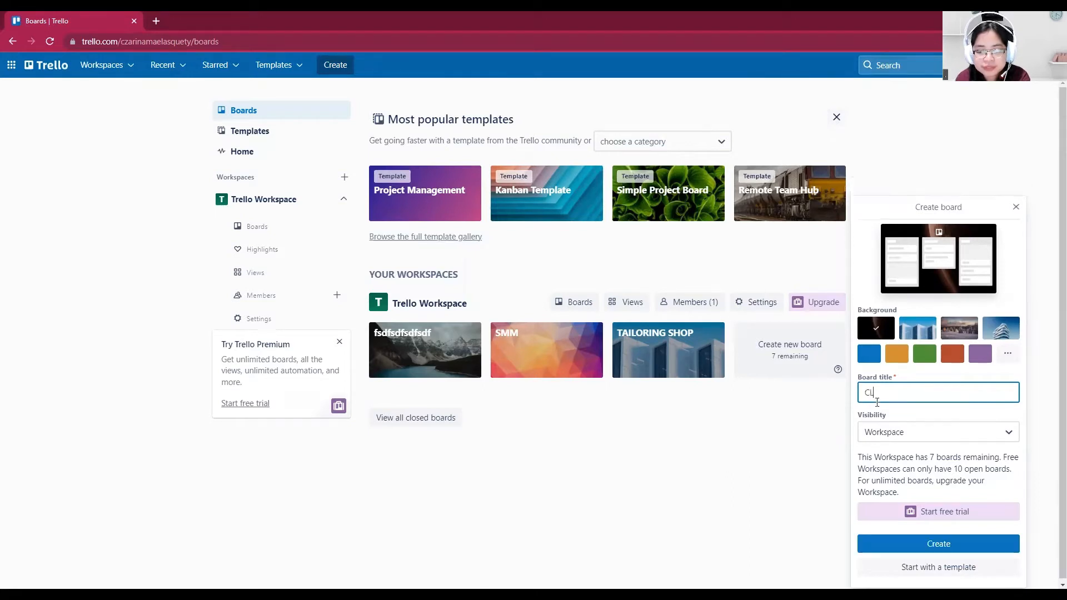
pyautogui.write('OTHING BUS')
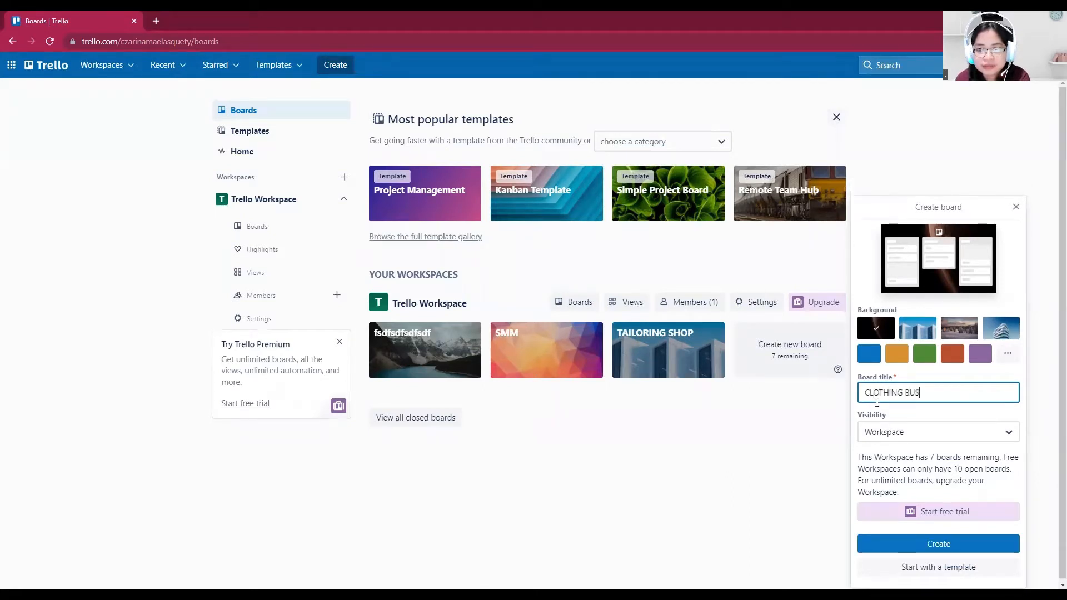
pyautogui.write('INESS')
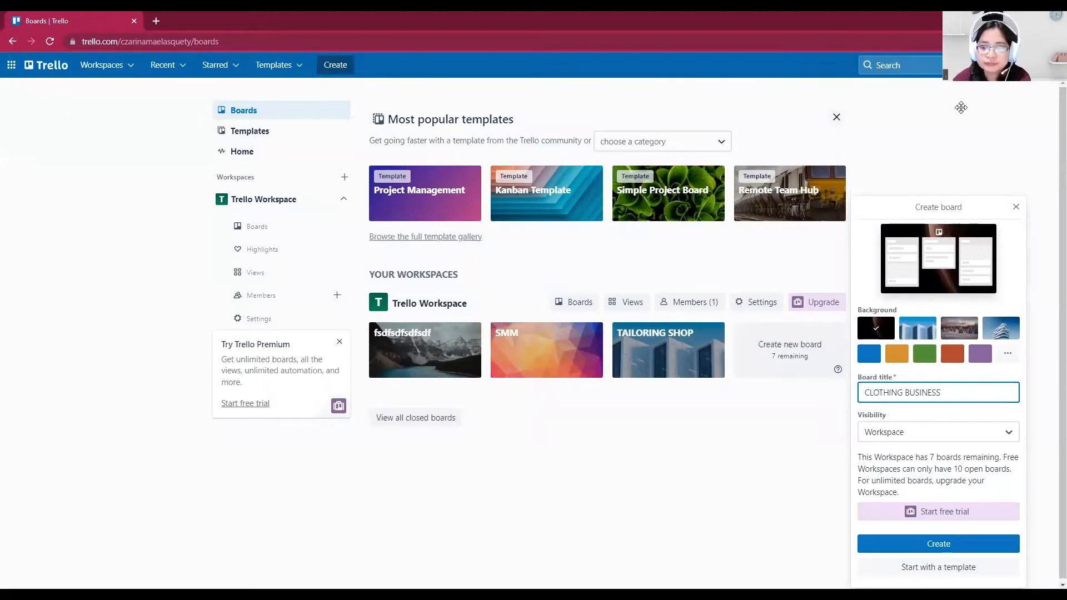
pyautogui.click(939, 545)
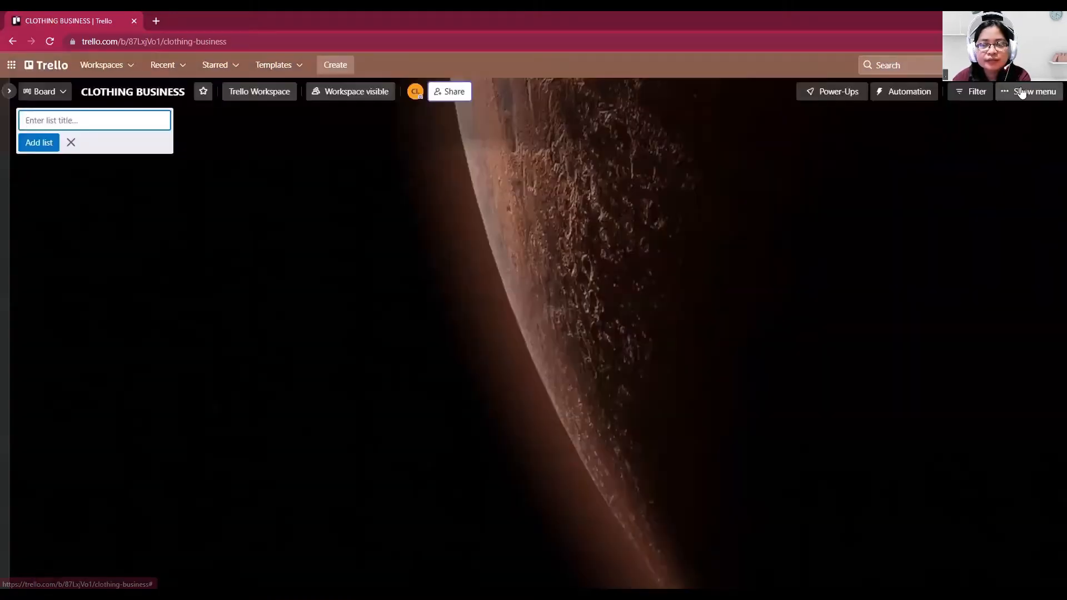
# Examine the photo and color choices offered for the board's background
pyautogui.click(1022, 92)
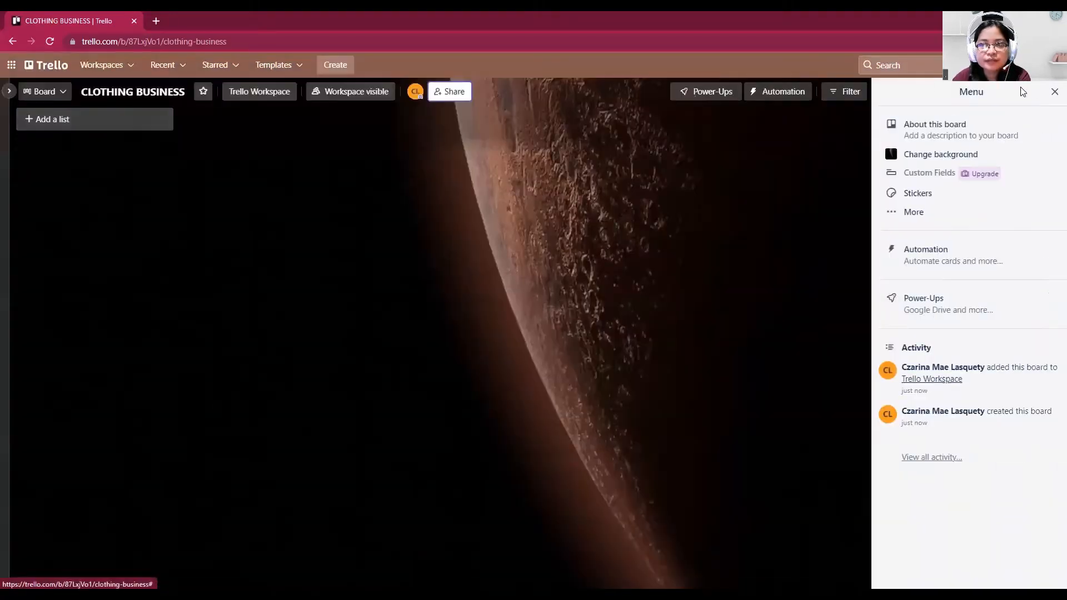
pyautogui.click(928, 155)
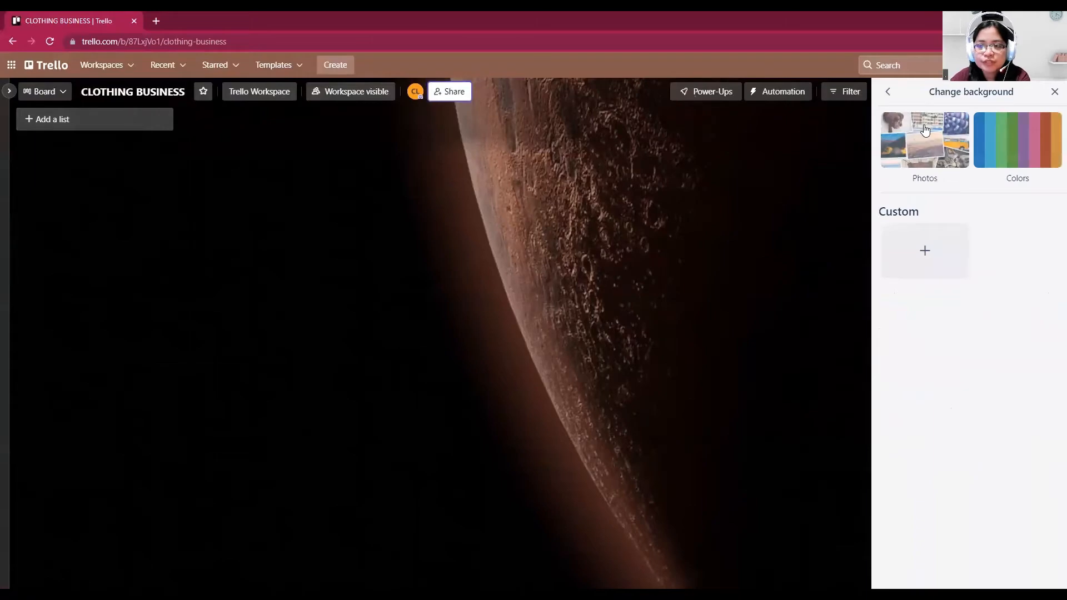
pyautogui.click(924, 129)
pyautogui.scroll(-10, 959, 262)
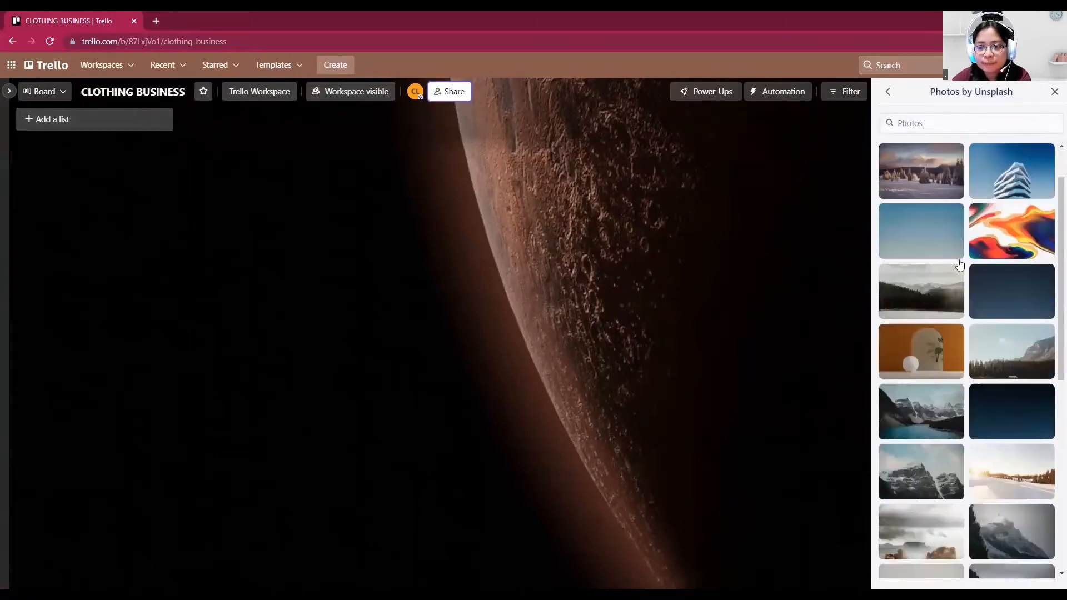
pyautogui.scroll(-10, 959, 262)
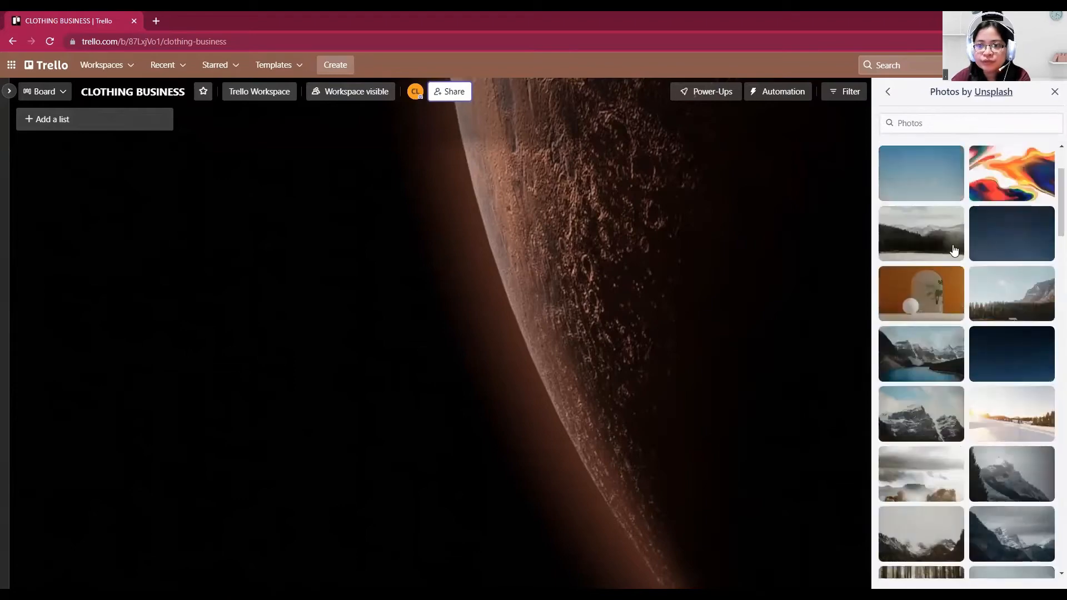
pyautogui.click(887, 92)
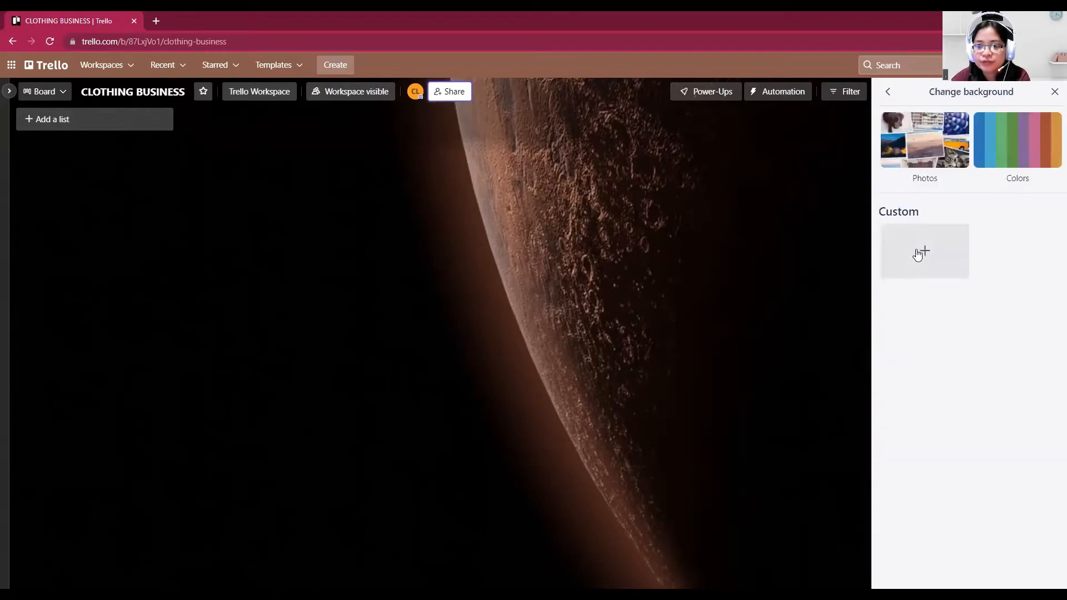
pyautogui.click(1029, 155)
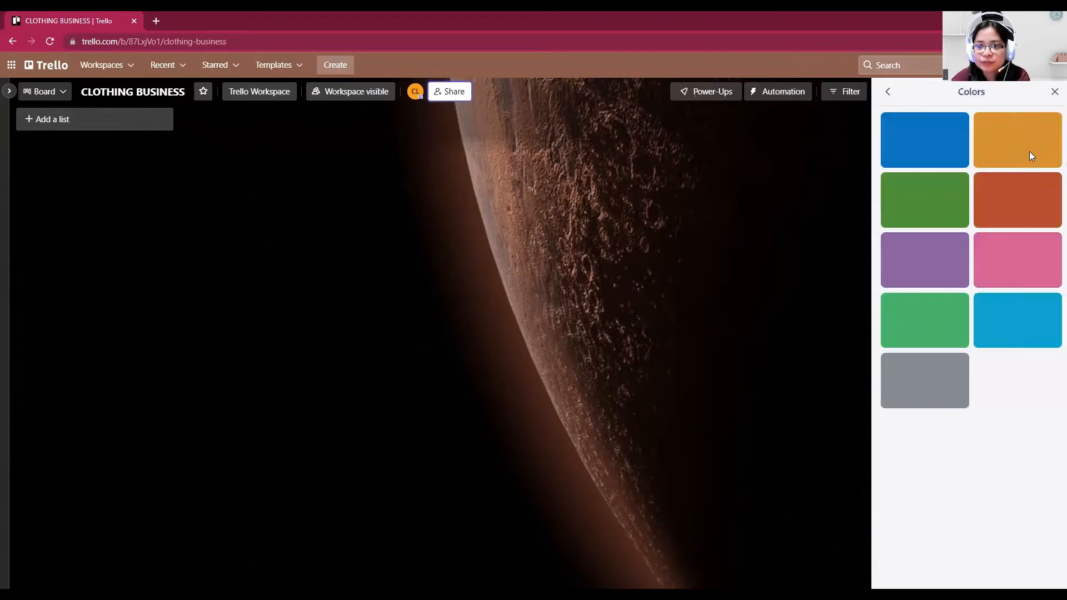
pyautogui.click(887, 92)
# Set the board background to the Unsplash photo of a pale teal sky with small white clouds
pyautogui.click(922, 138)
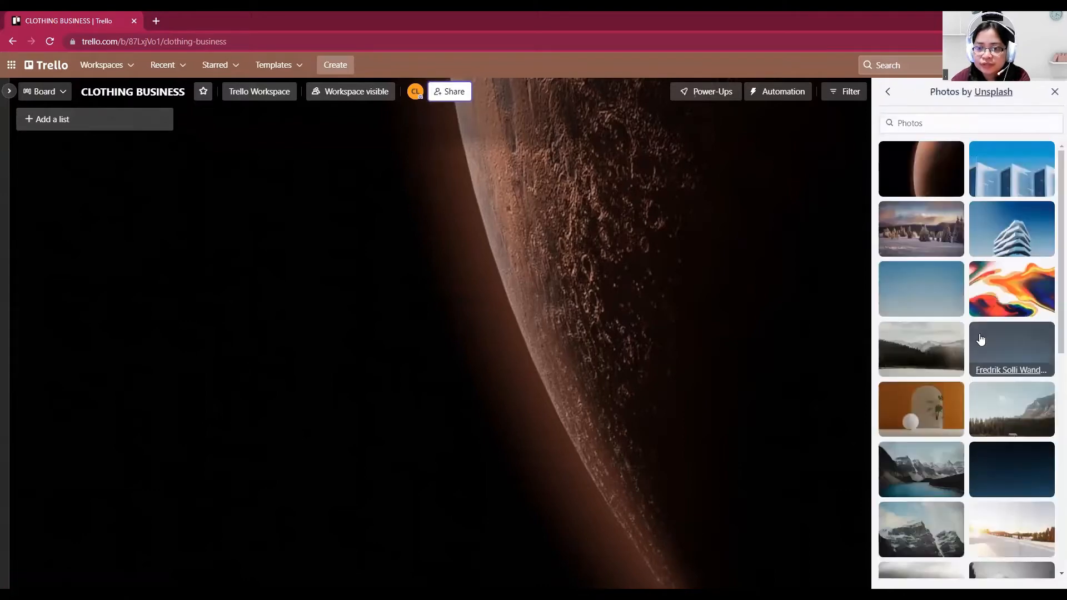
pyautogui.scroll(-15, 980, 340)
pyautogui.scroll(-10, 981, 340)
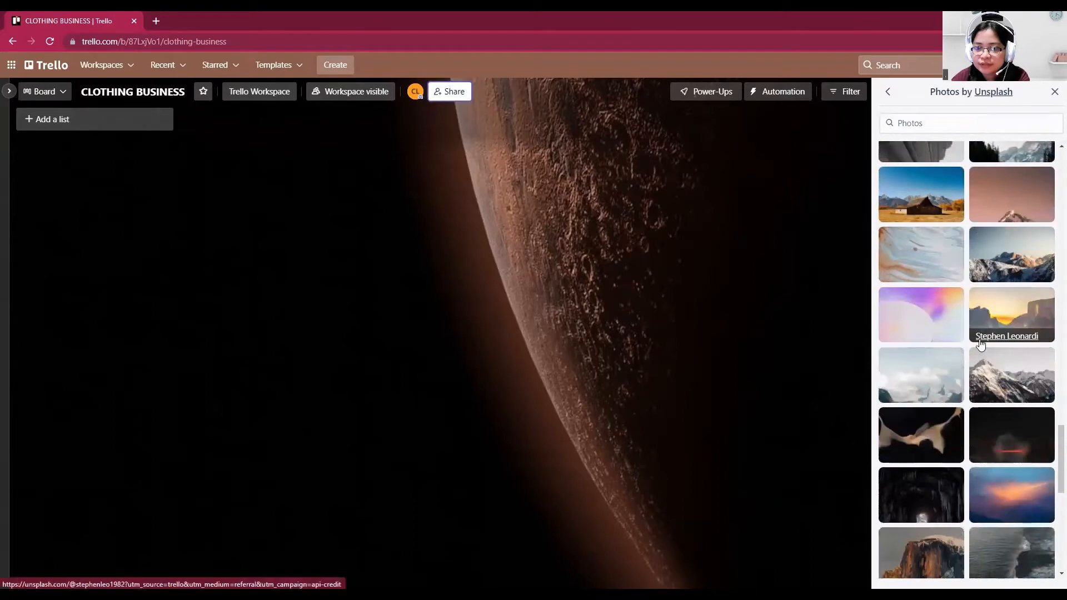
pyautogui.scroll(-4, 984, 339)
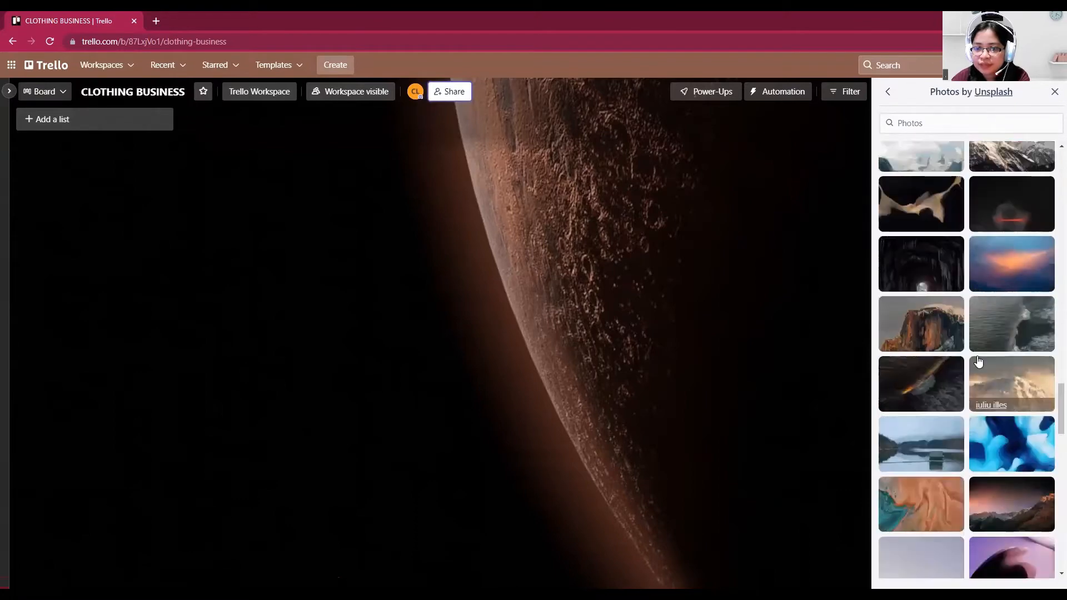
pyautogui.scroll(-3, 978, 356)
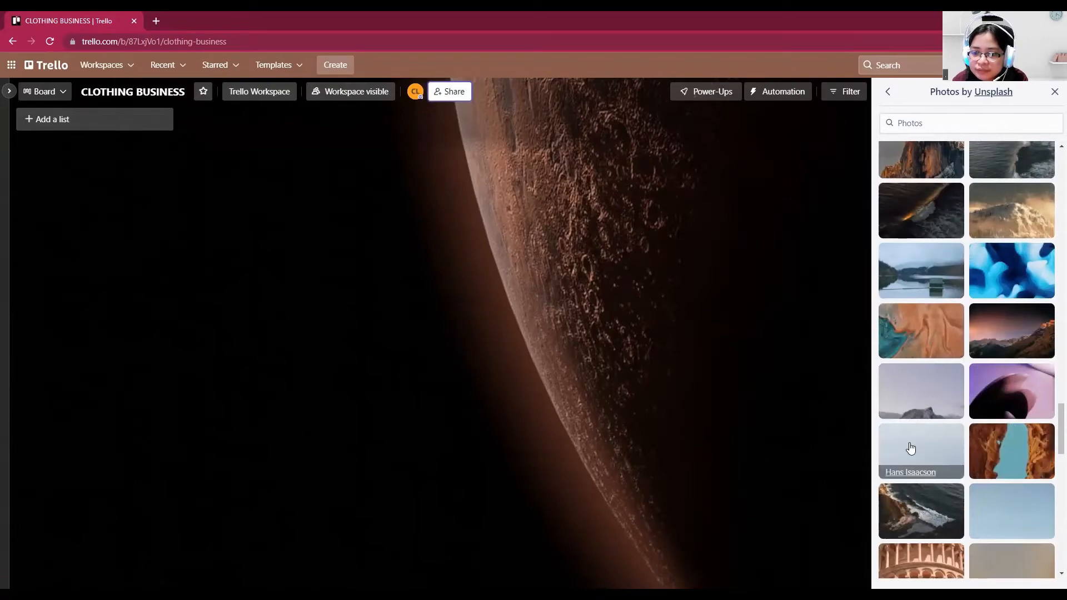
pyautogui.scroll(-5, 909, 448)
pyautogui.scroll(-2, 961, 465)
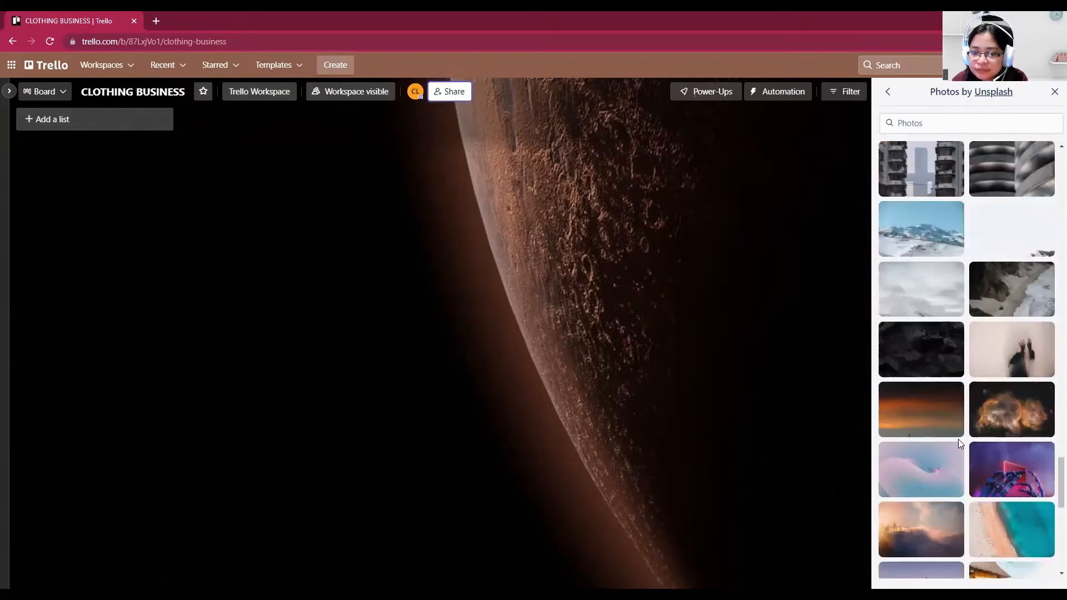
pyautogui.scroll(-4, 961, 466)
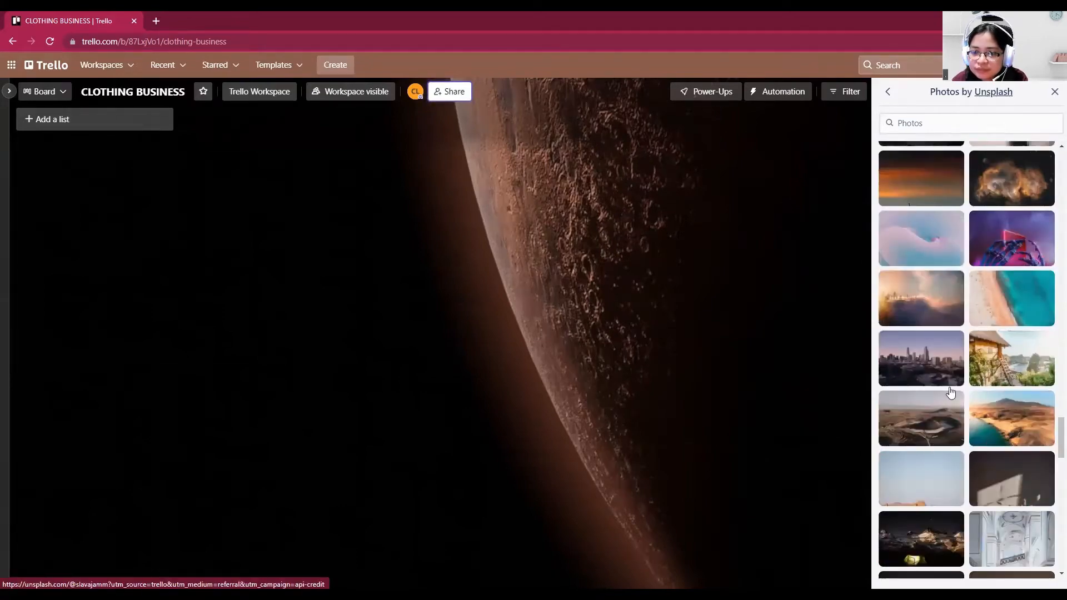
pyautogui.scroll(-4, 951, 393)
pyautogui.scroll(-3, 961, 333)
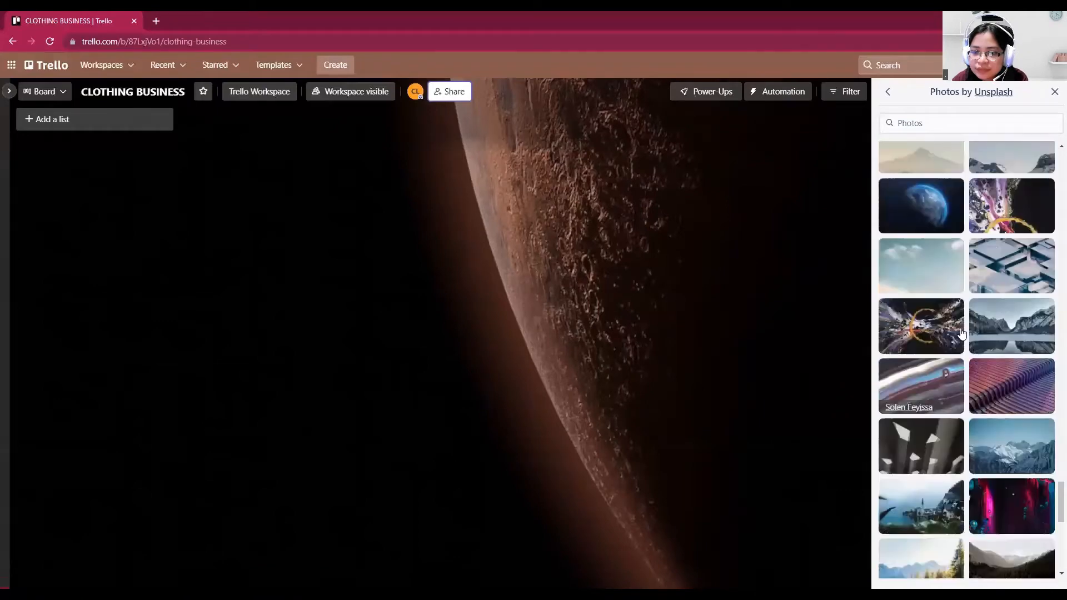
pyautogui.click(927, 274)
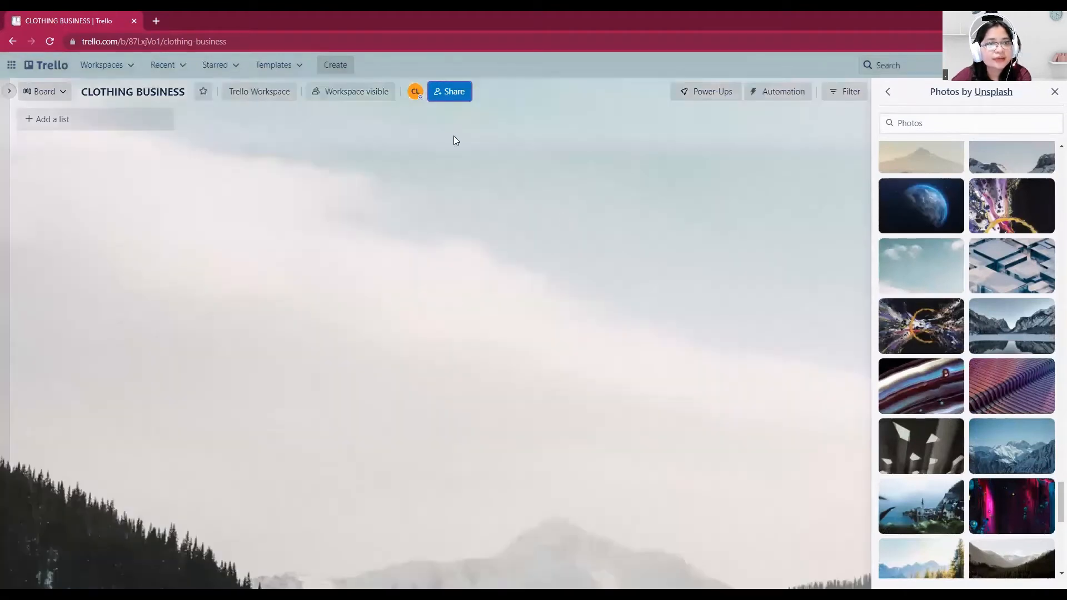
# Change the CLOTHING BUSINESS board's visibility to Private and close the background photo chooser
pyautogui.click(352, 92)
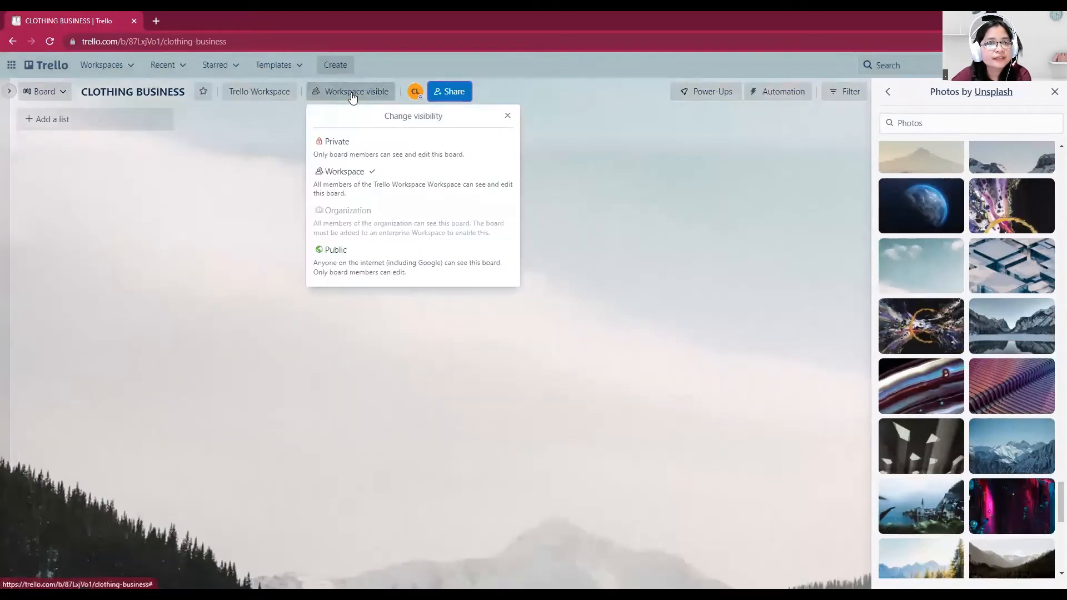
pyautogui.click(346, 143)
pyautogui.click(340, 95)
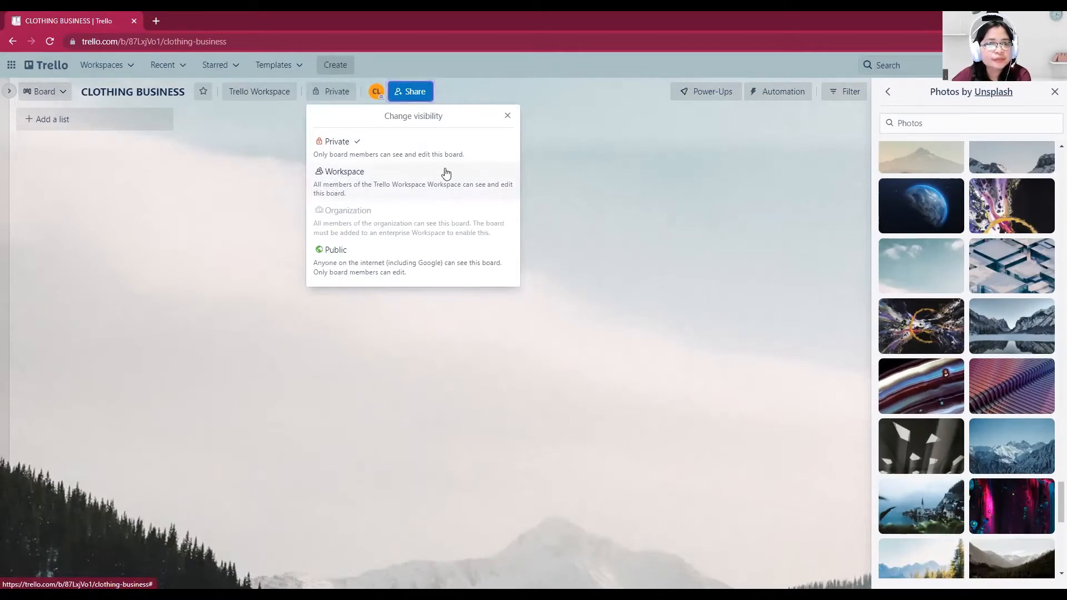
pyautogui.click(506, 118)
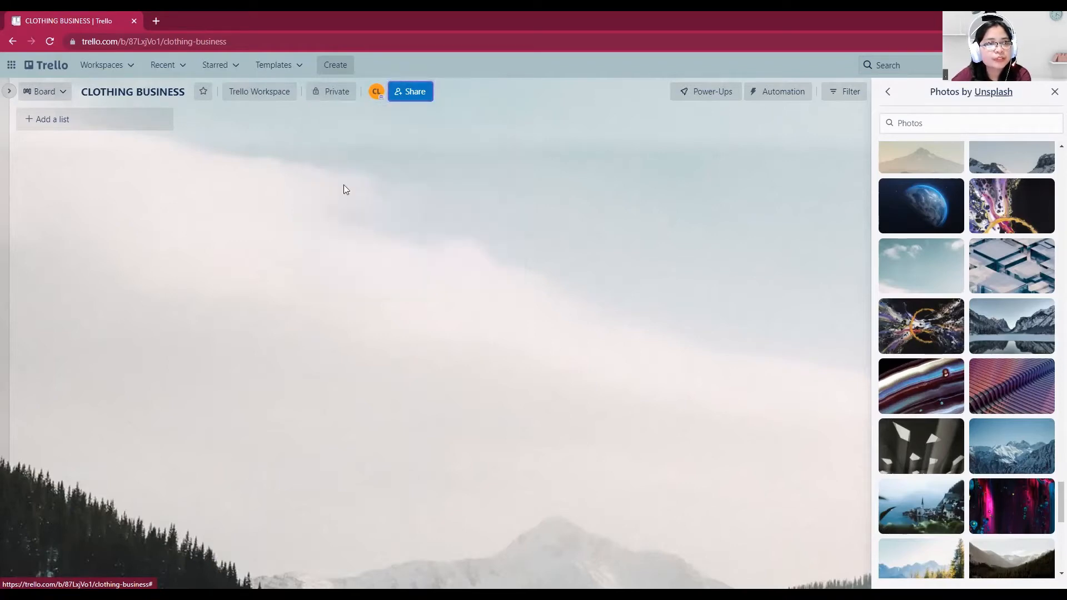
pyautogui.click(1054, 95)
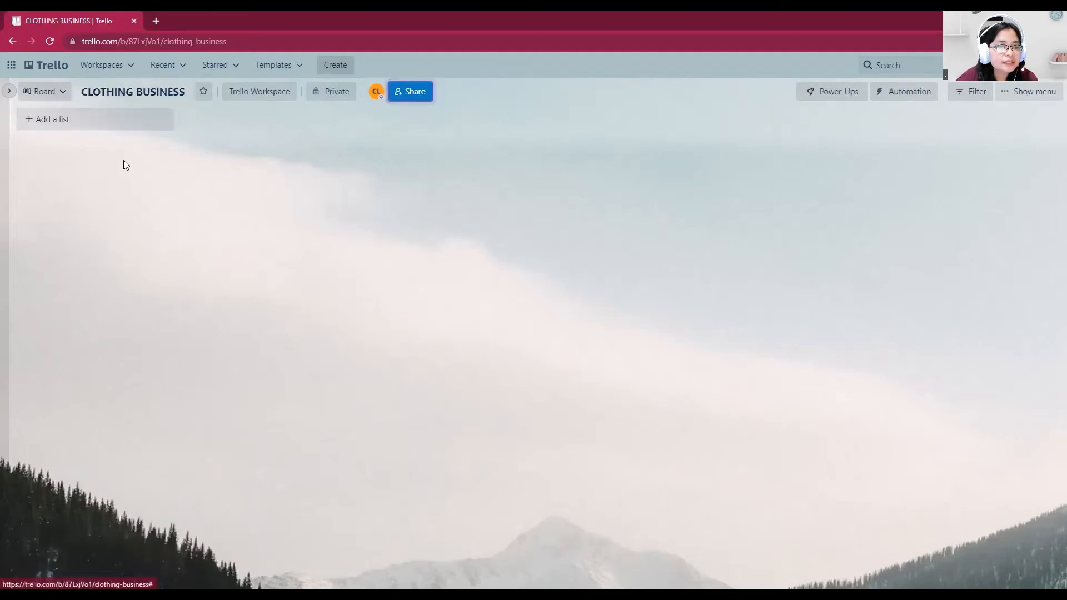
# Add two lists to the board titled "TO DO LIST" and "DOING"
pyautogui.click(101, 124)
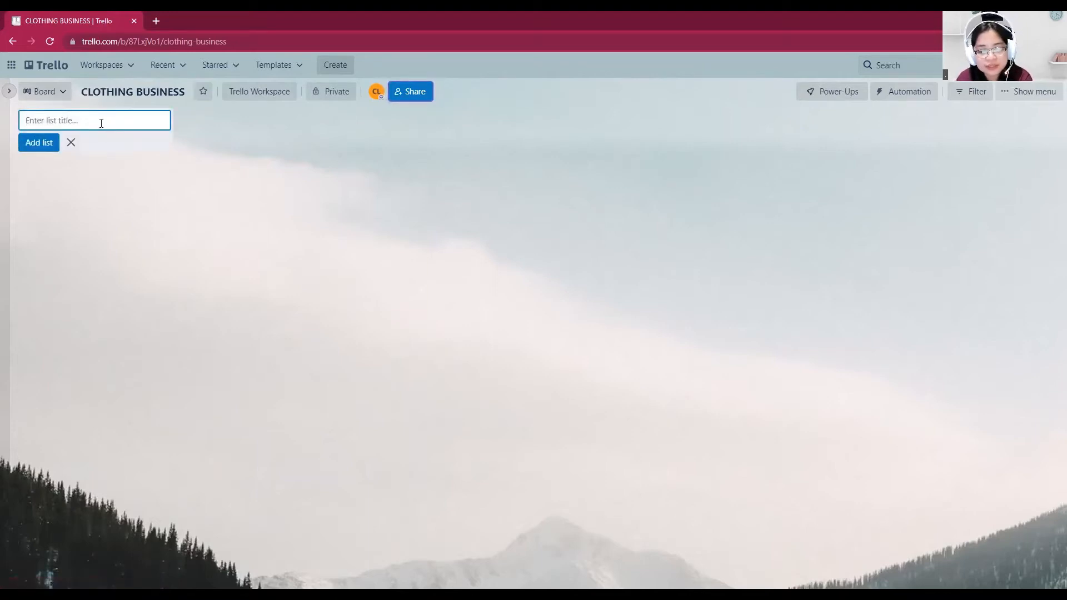
pyautogui.write('to')
pyautogui.press('BackSpace')
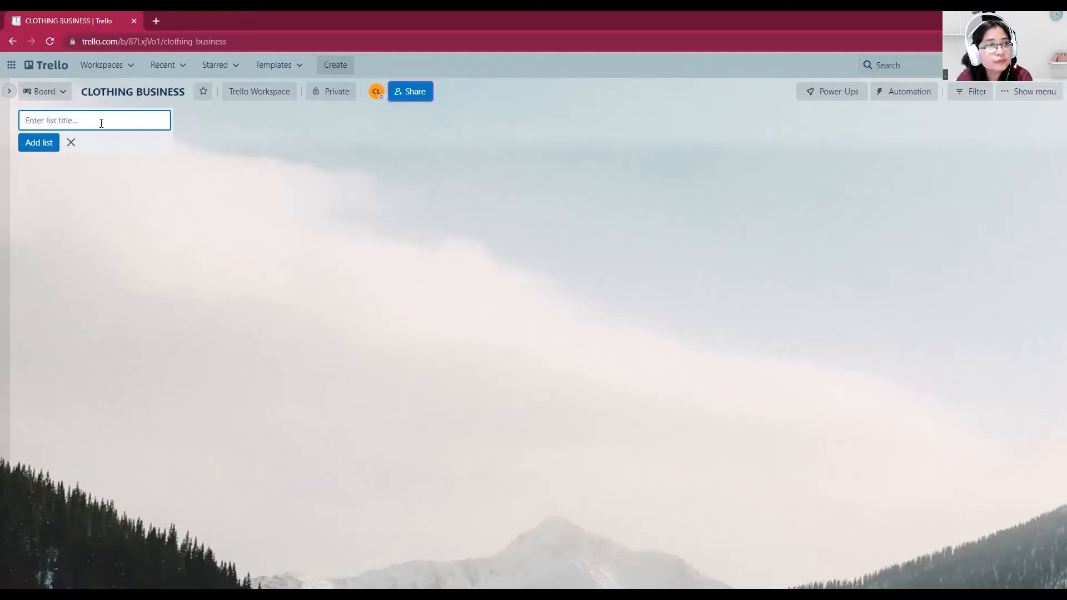
pyautogui.write('TO DO LIST')
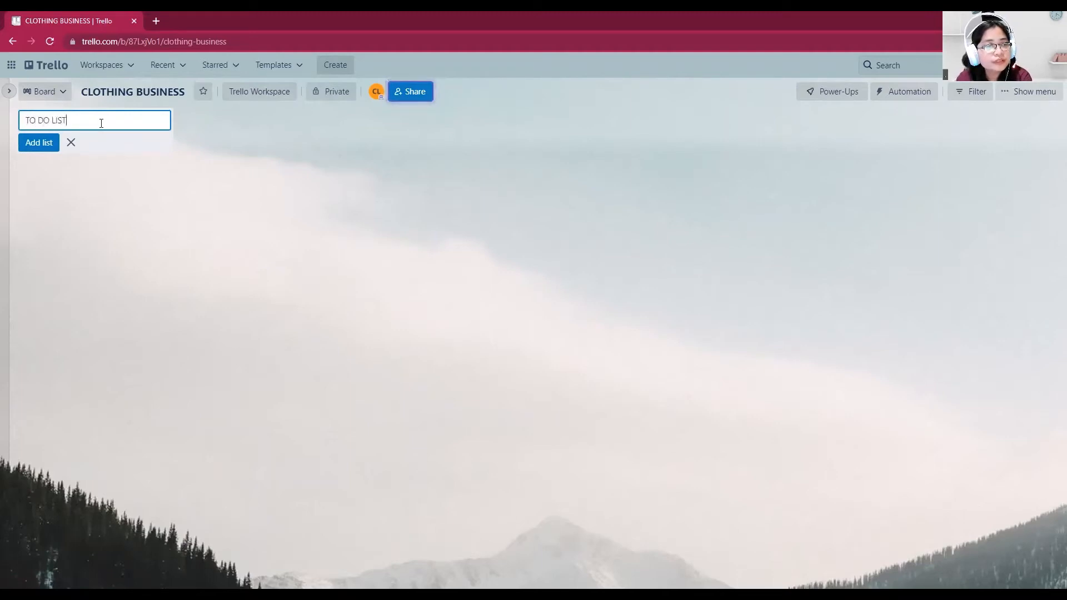
pyautogui.press('Return')
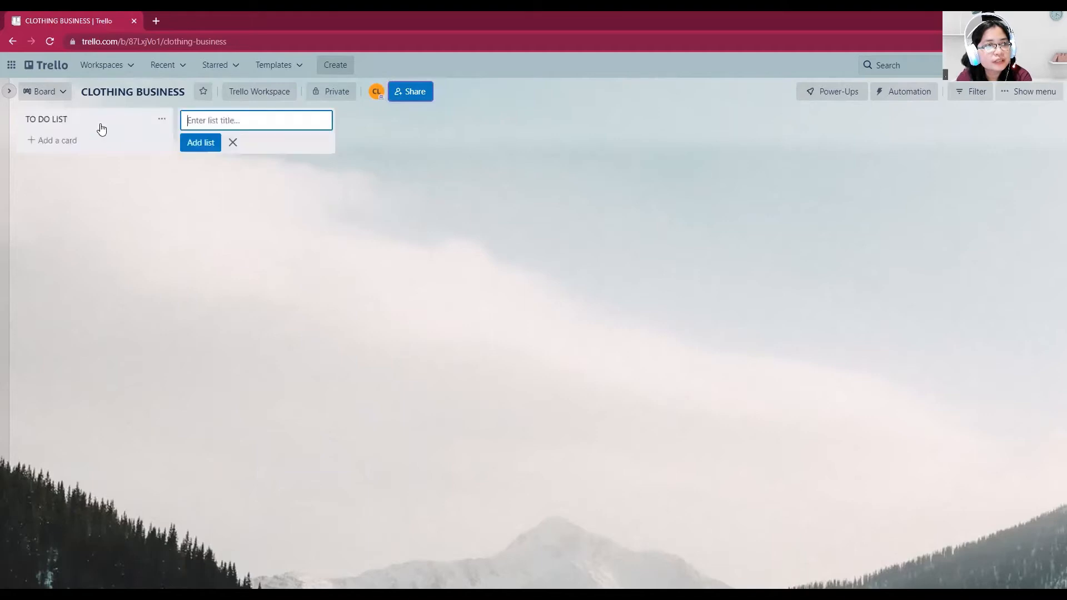
pyautogui.write('DOING')
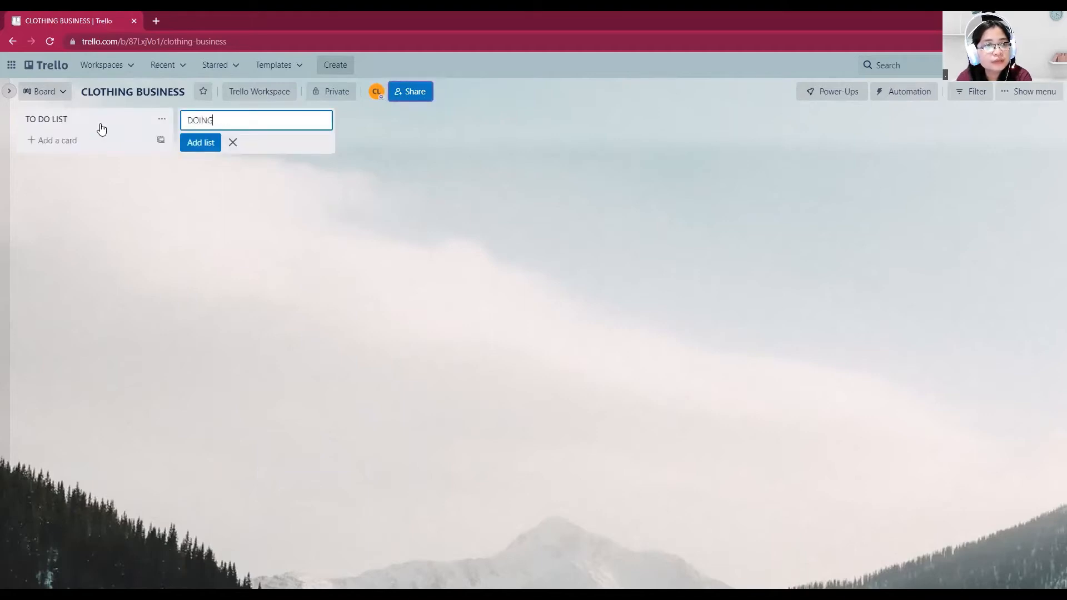
pyautogui.press('Return')
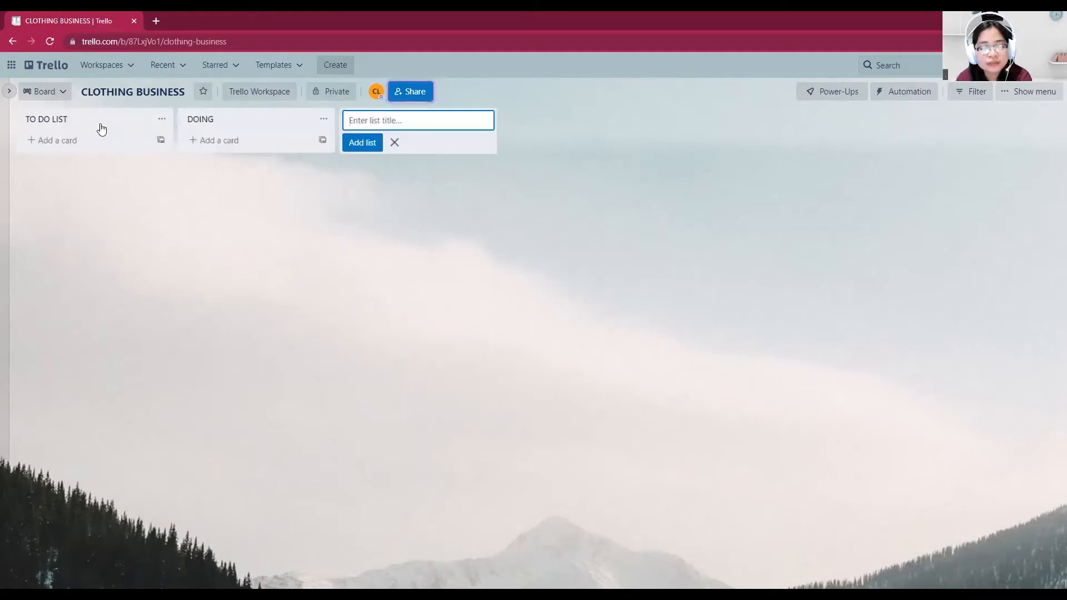
# Add two more lists titled "REVISE/REDONE" and "COMPLETED", and end list entry
pyautogui.write('REVISE/REDONE')
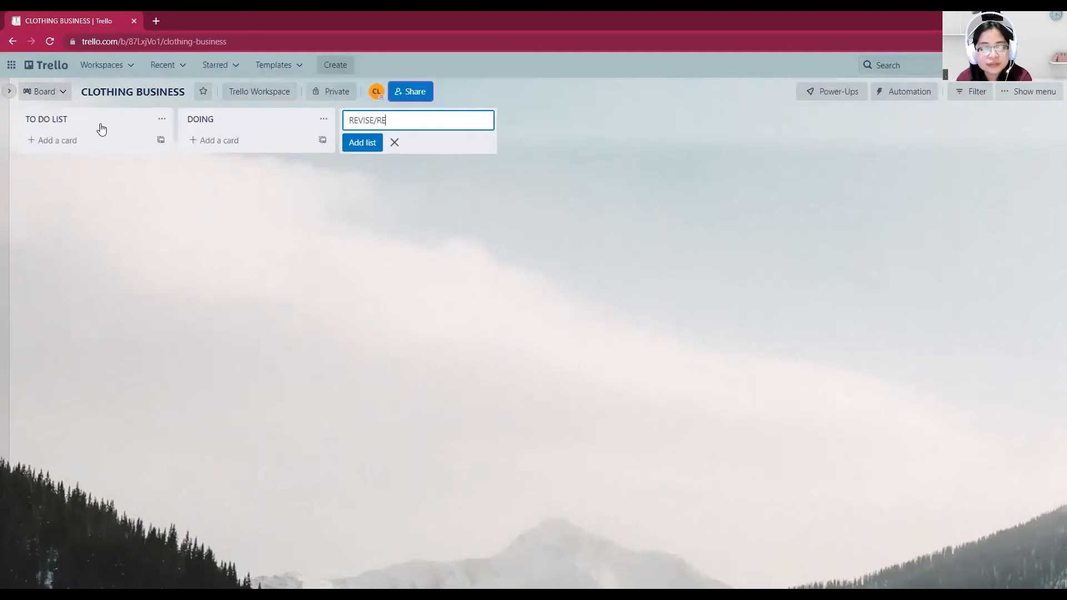
pyautogui.write('C')
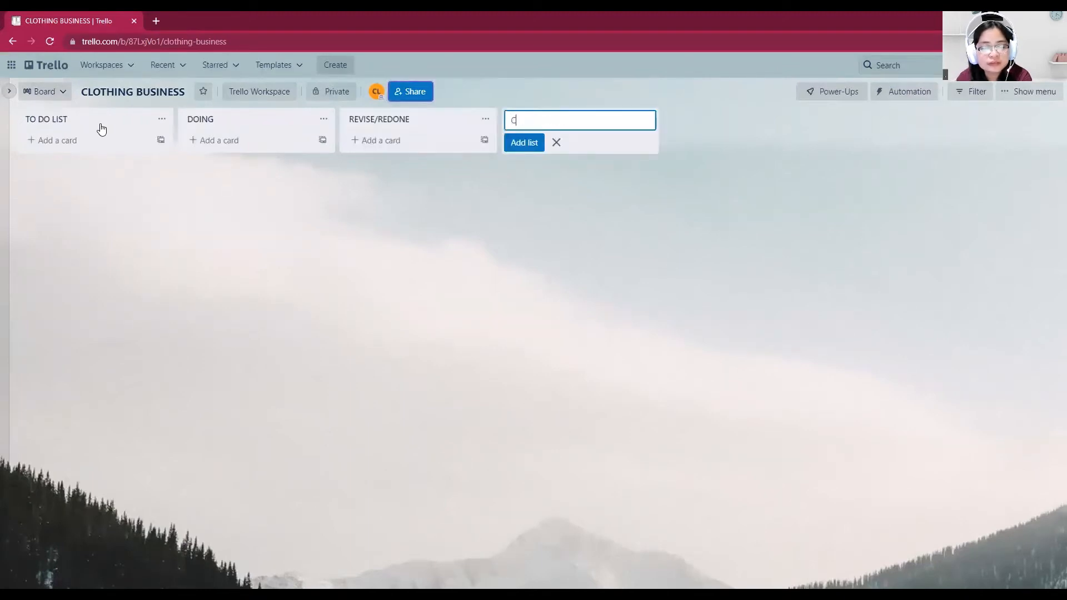
pyautogui.write('OMPLETED')
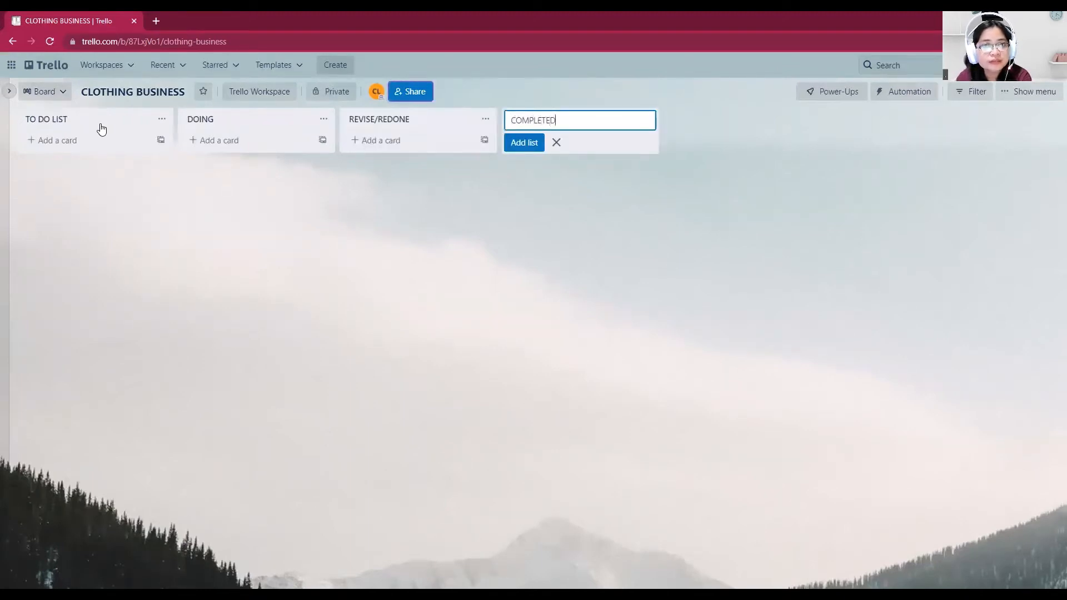
pyautogui.press('Return')
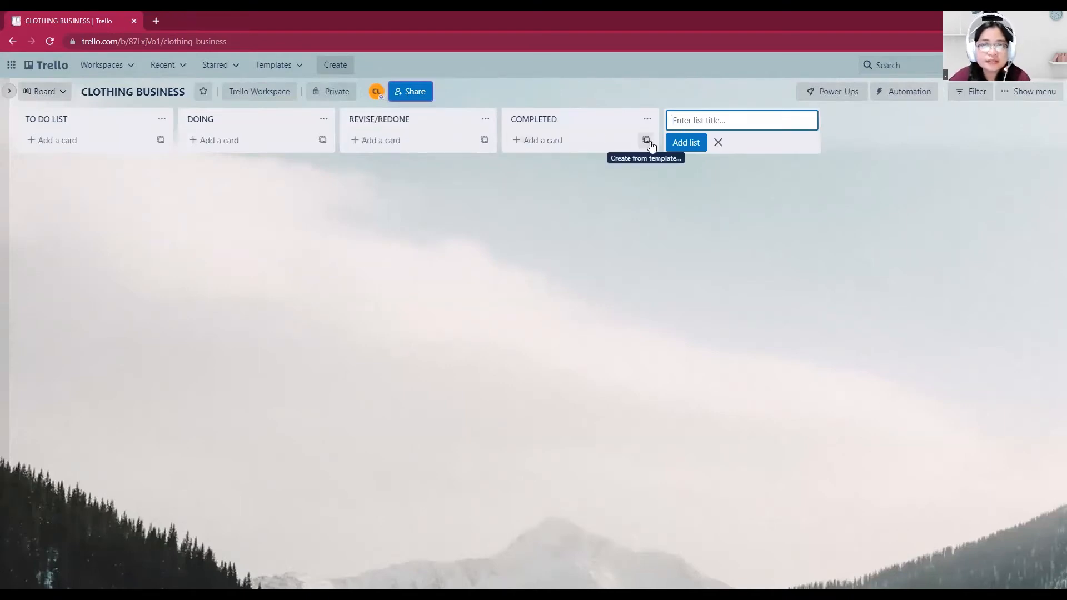
pyautogui.click(718, 145)
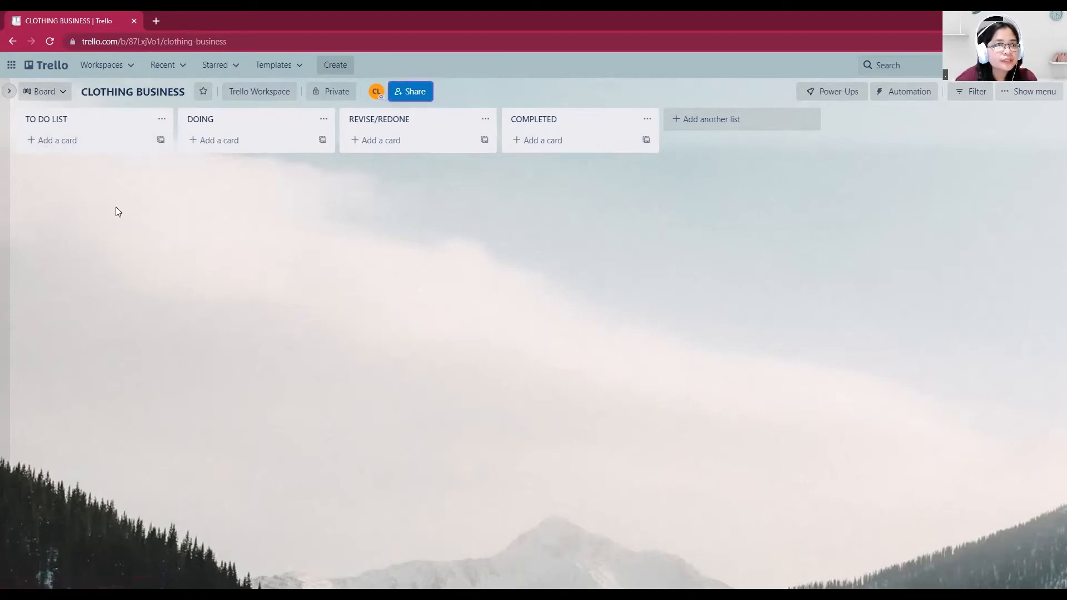
# Add the cards "SOCIAL MEDIA ACCOUNTS" and "WEBSITE" to the TO DO LIST list
pyautogui.click(72, 140)
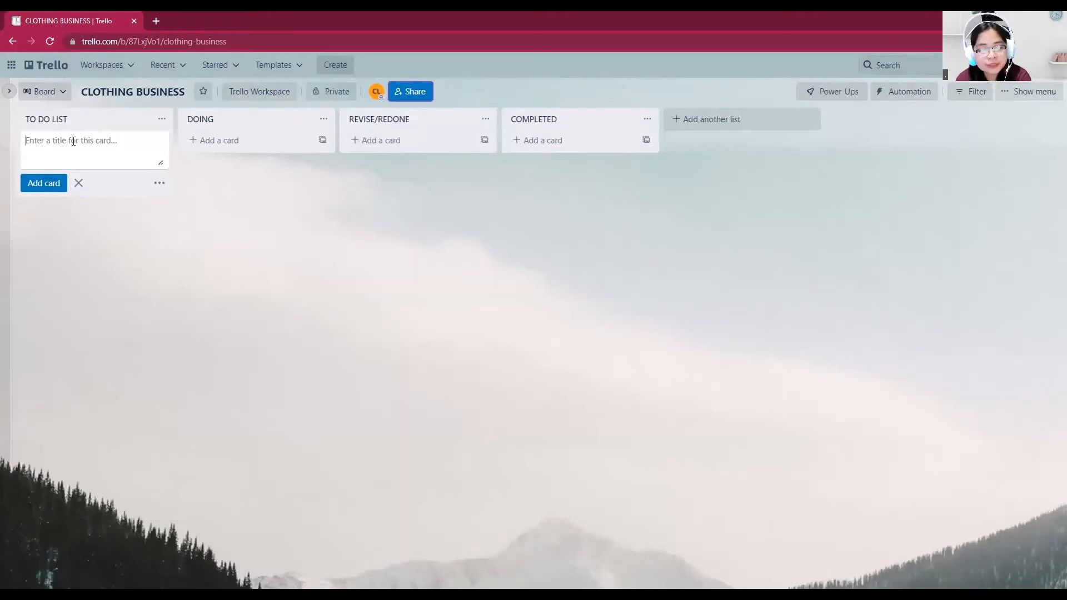
pyautogui.write('S')
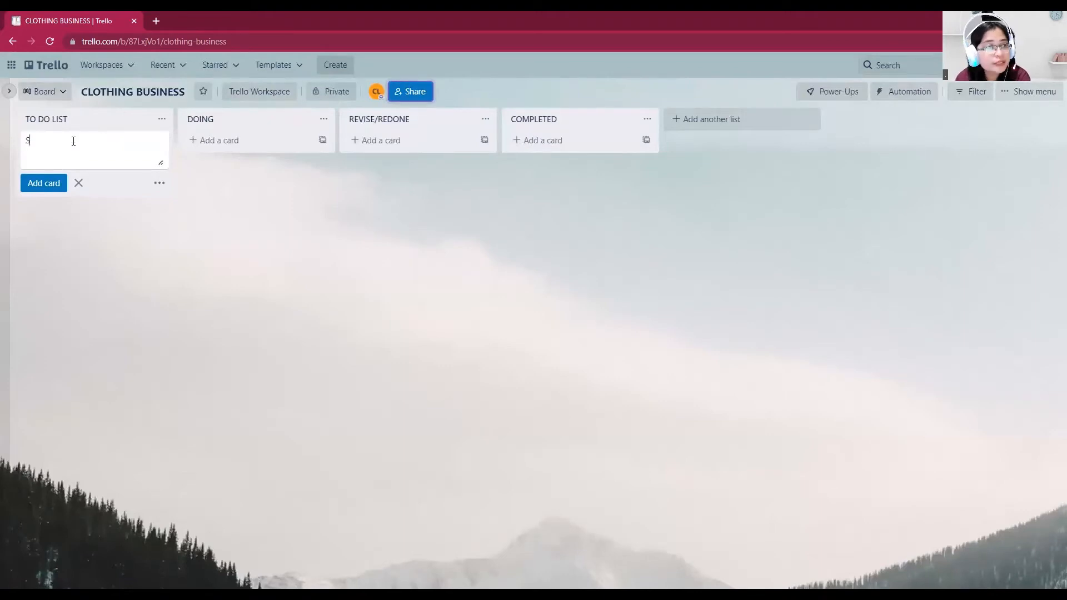
pyautogui.write('OCIAL MEDIA')
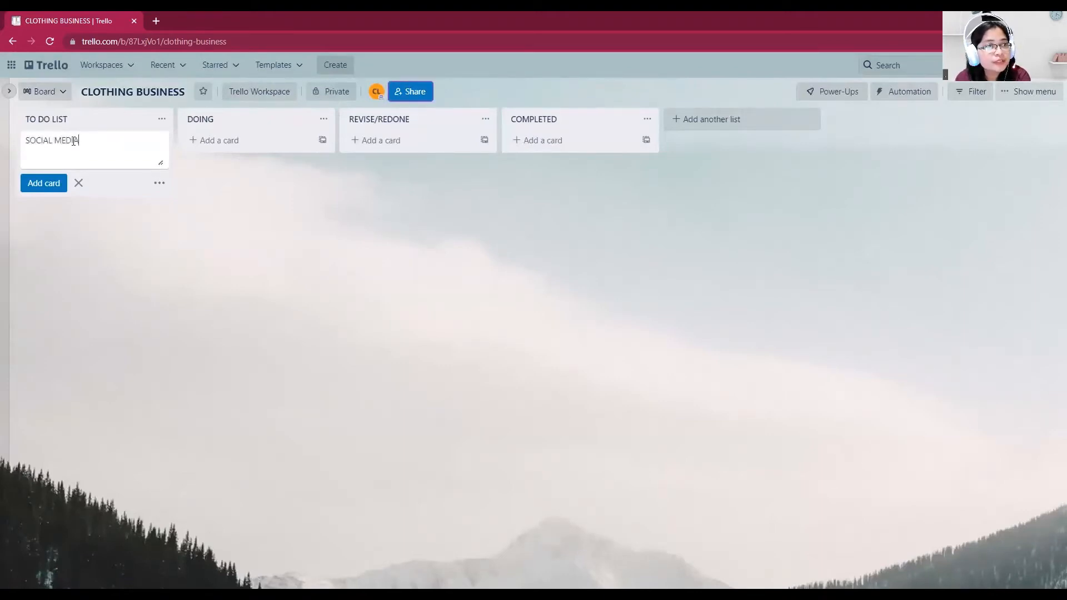
pyautogui.write(' ACCOUNT')
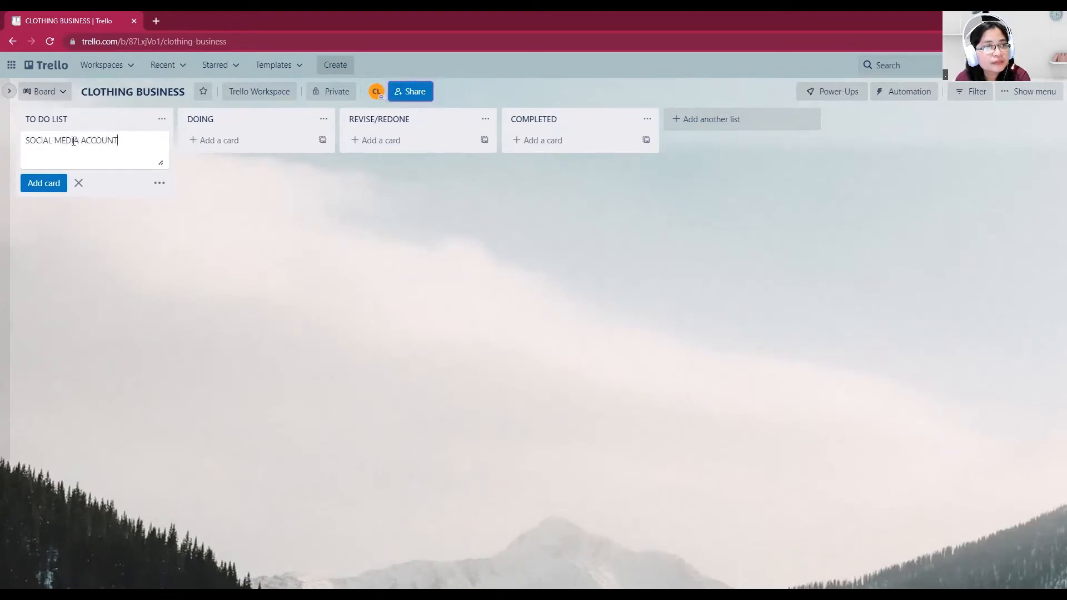
pyautogui.write('S')
pyautogui.press('Return')
pyautogui.write('WEB')
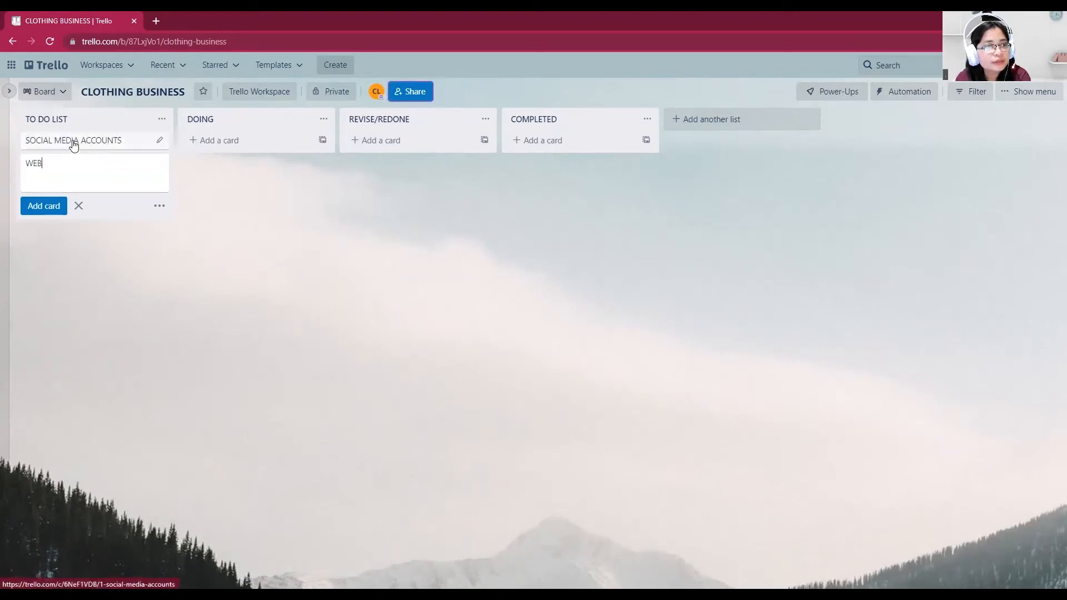
pyautogui.write('SITE')
pyautogui.press('Return')
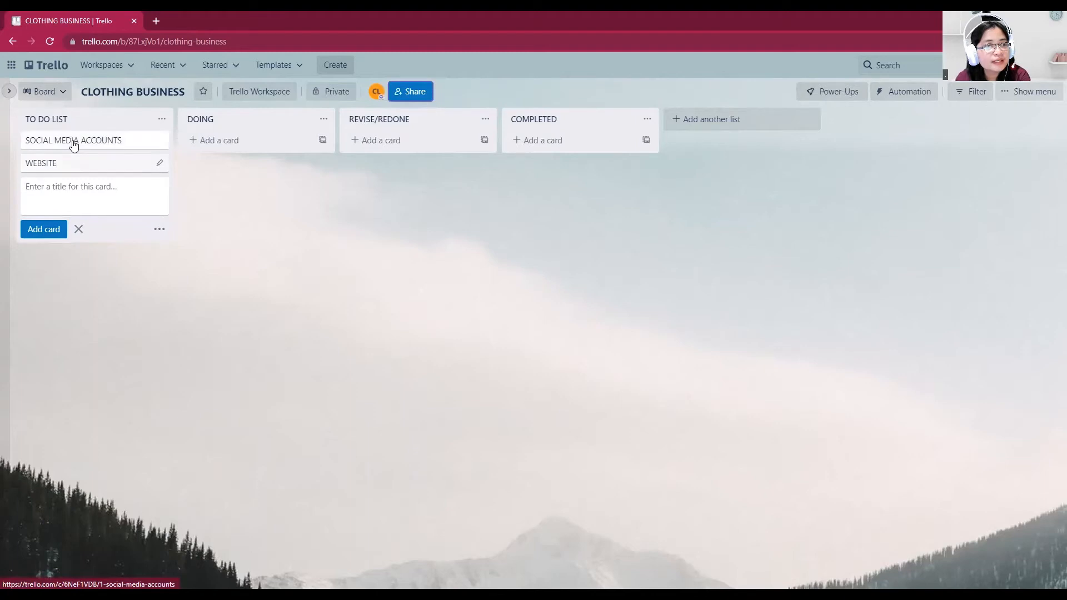
# Add the cards "POST CONTENT", "MARKETING" and "PRODUCTION" to the TO DO LIST list and end card entry
pyautogui.write('POST CONTENT')
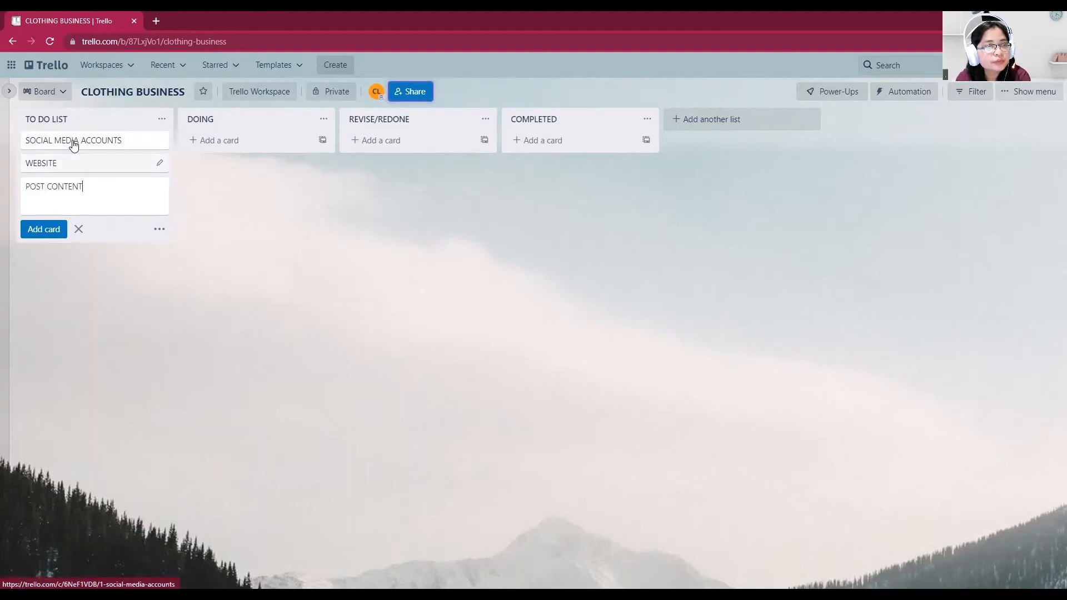
pyautogui.press('Return')
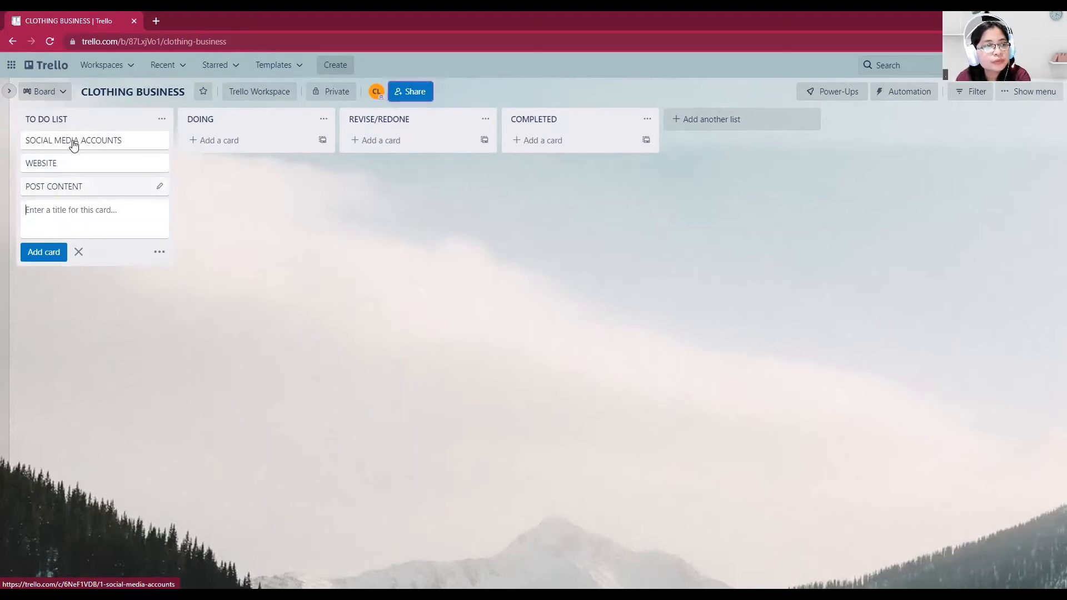
pyautogui.write('MARKETING')
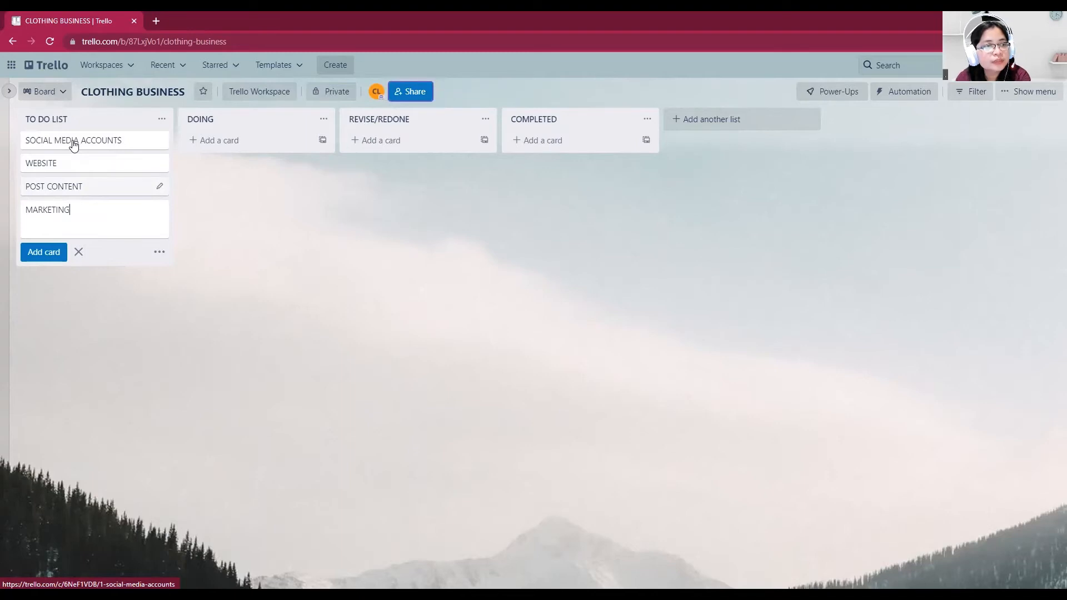
pyautogui.press('Return')
pyautogui.write('P')
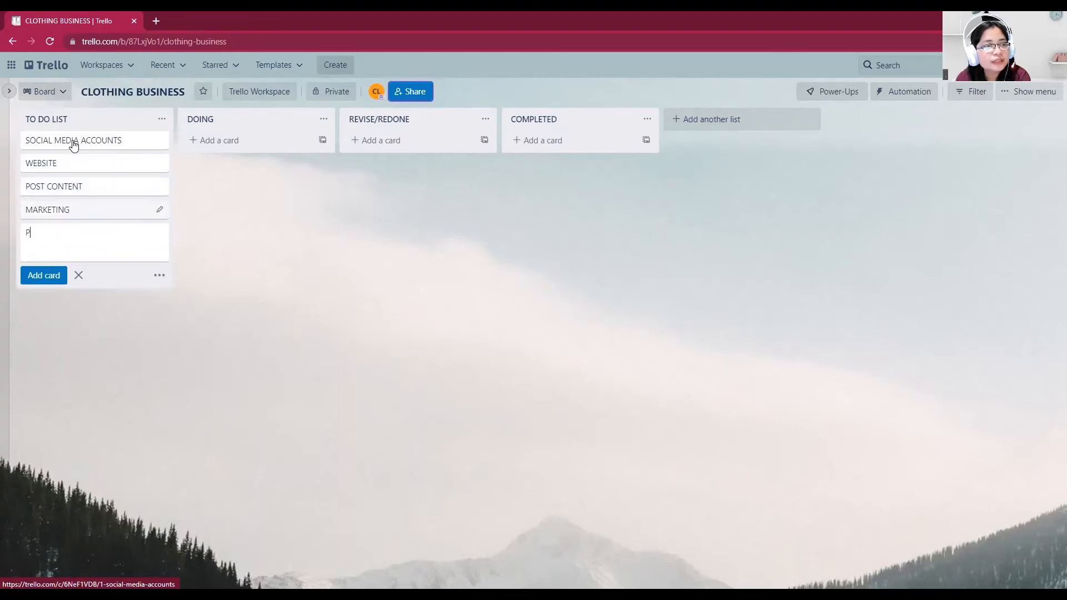
pyautogui.write('RODUCTIO')
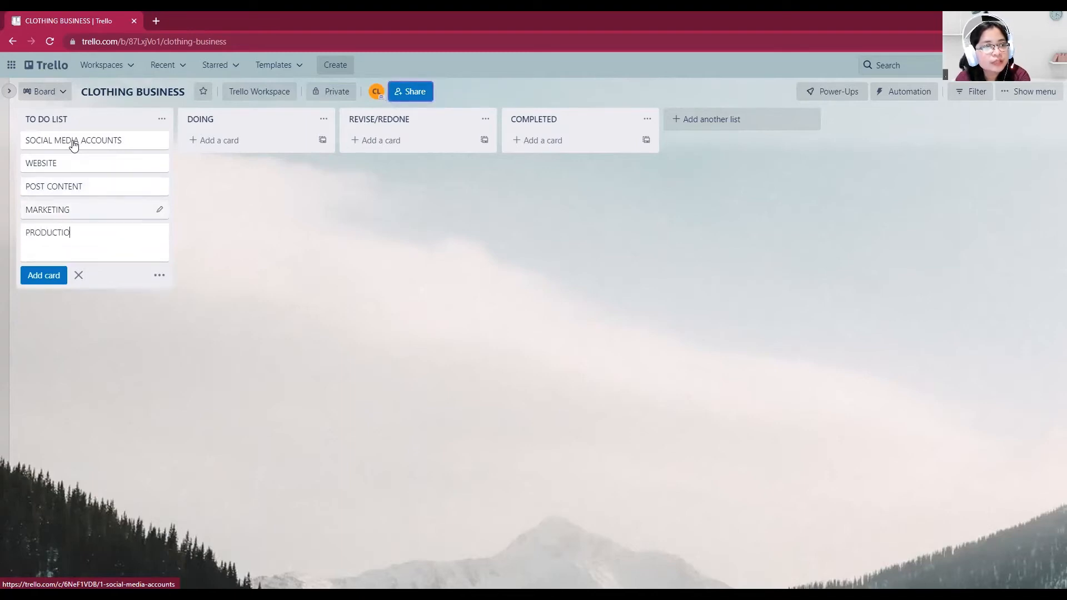
pyautogui.write('N')
pyautogui.press('Return')
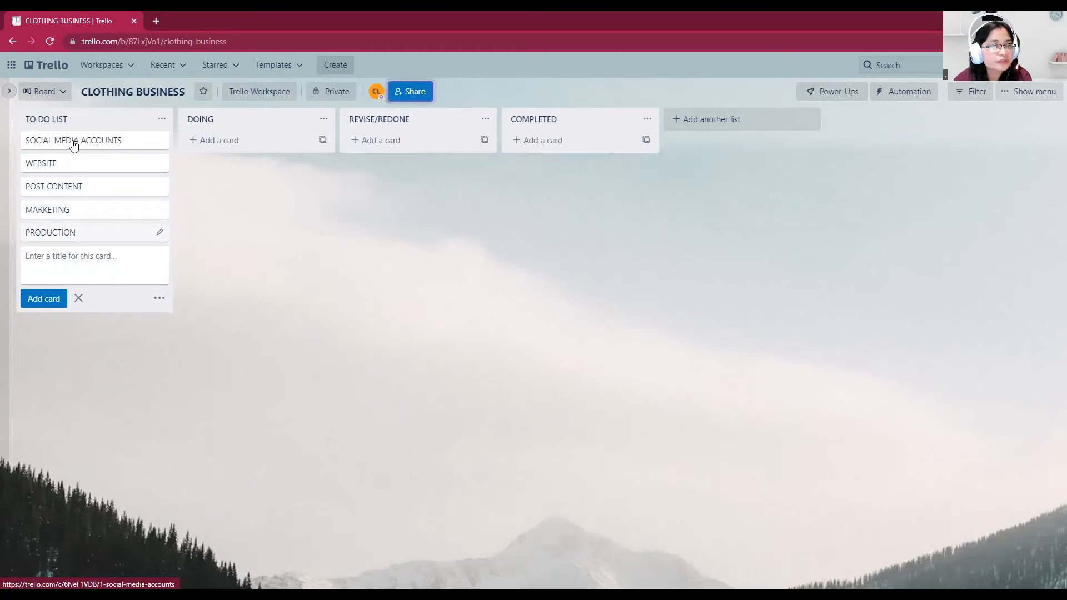
pyautogui.click(79, 299)
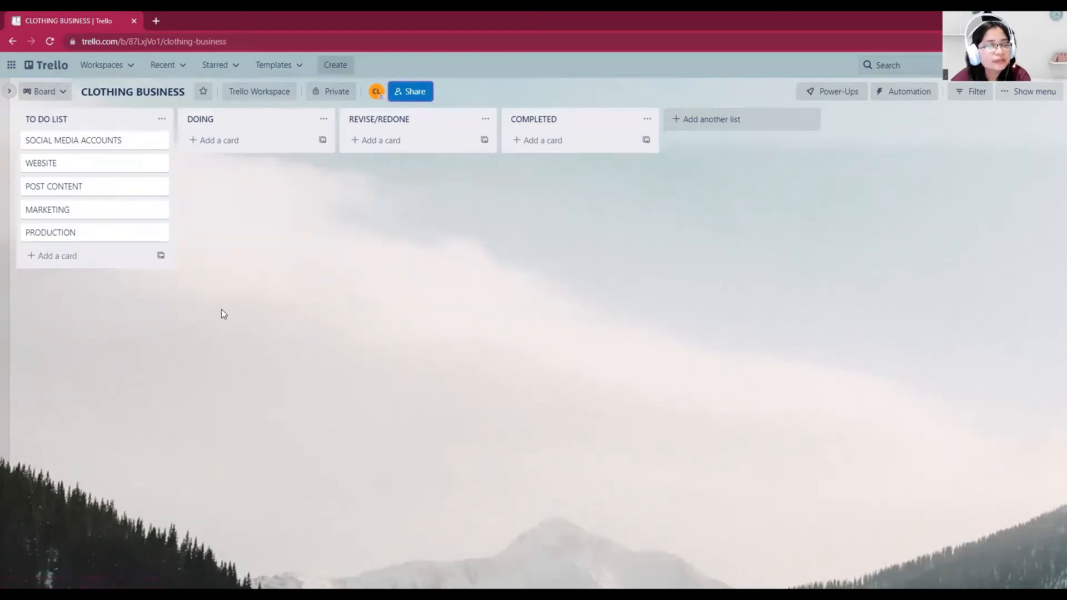
# Add the description "NEED TO BE COMPLETED IN 1 WEEK" to the SOCIAL MEDIA ACCOUNTS card and save it
pyautogui.click(163, 142)
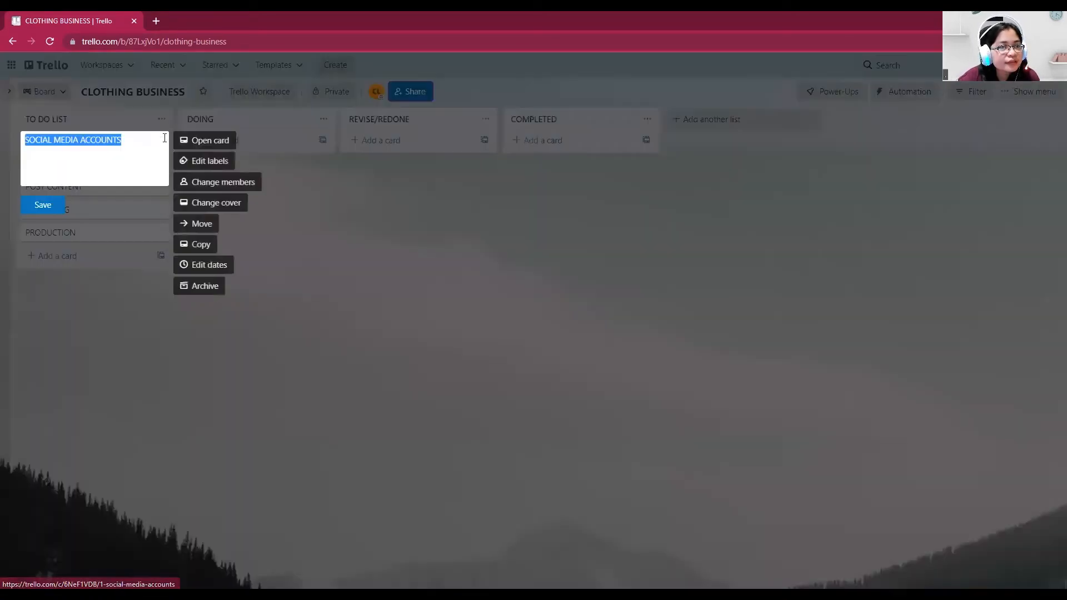
pyautogui.click(205, 149)
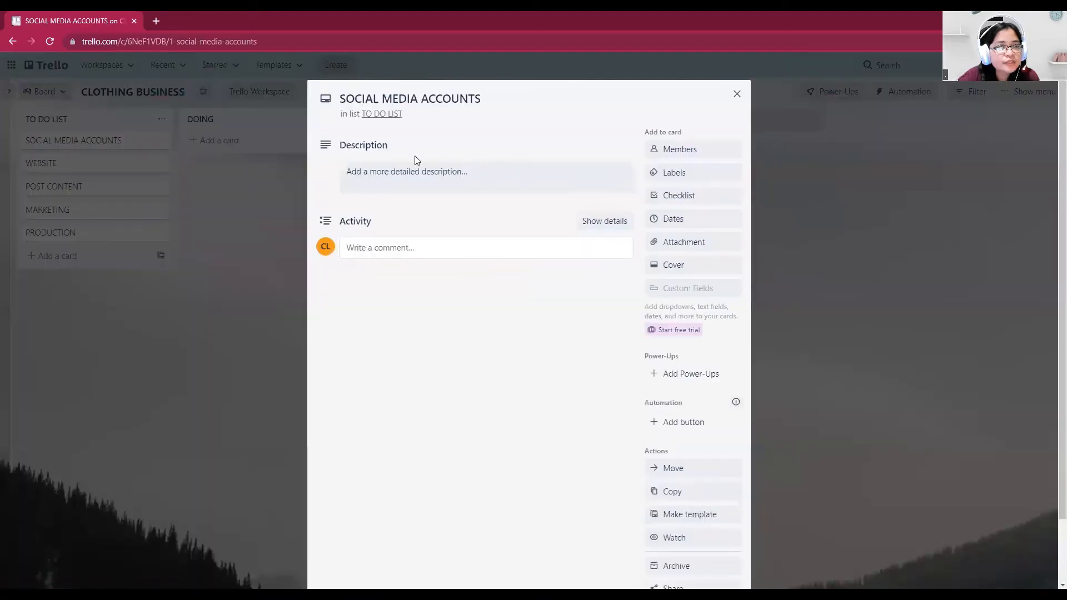
pyautogui.click(499, 174)
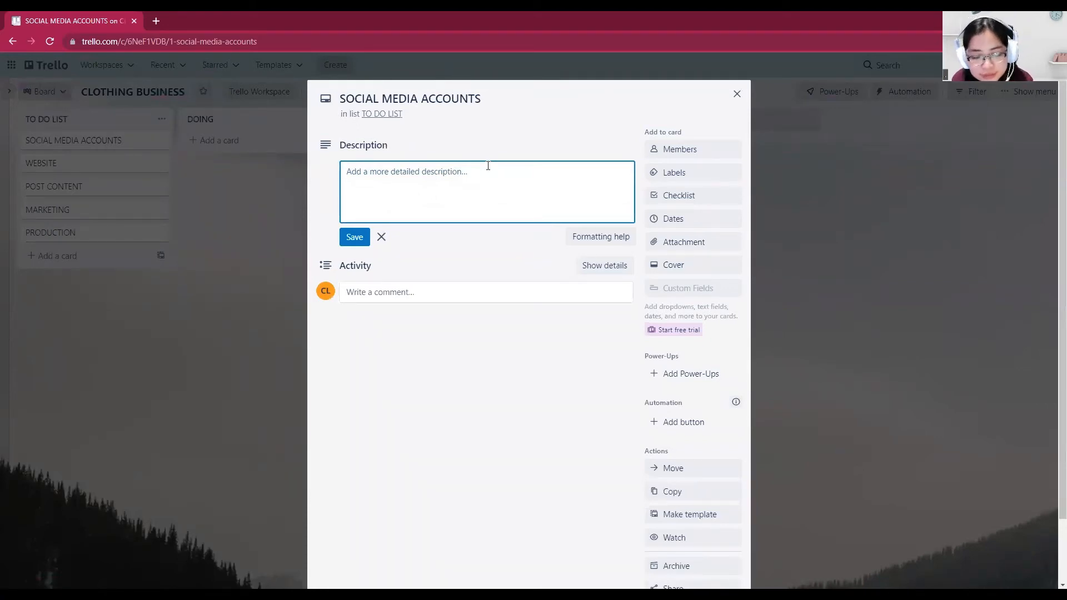
pyautogui.write('NEE')
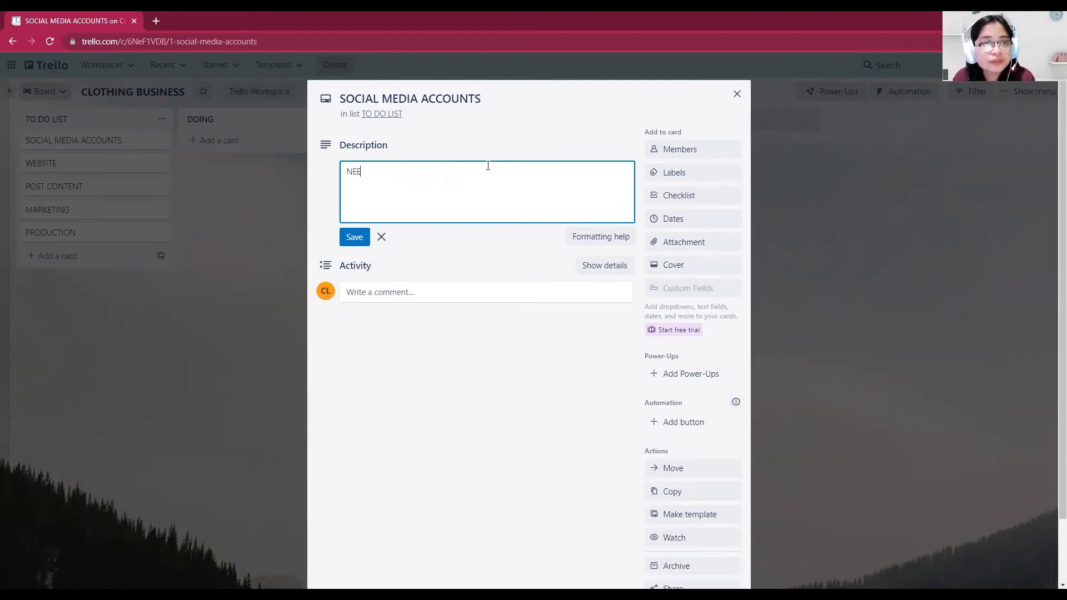
pyautogui.write('D TO BE COMPL')
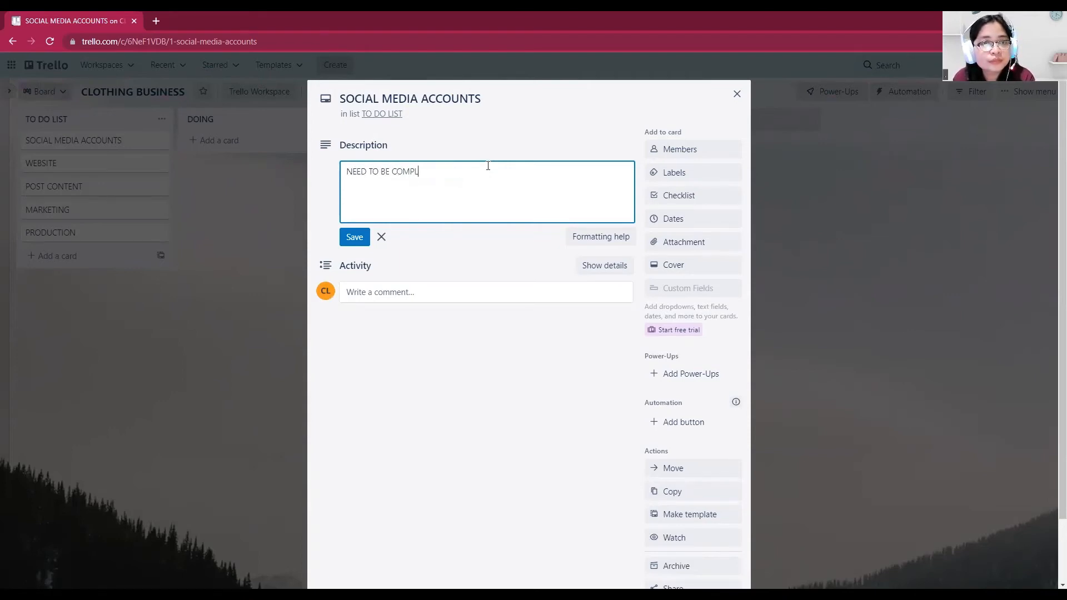
pyautogui.write('ETED IN 1')
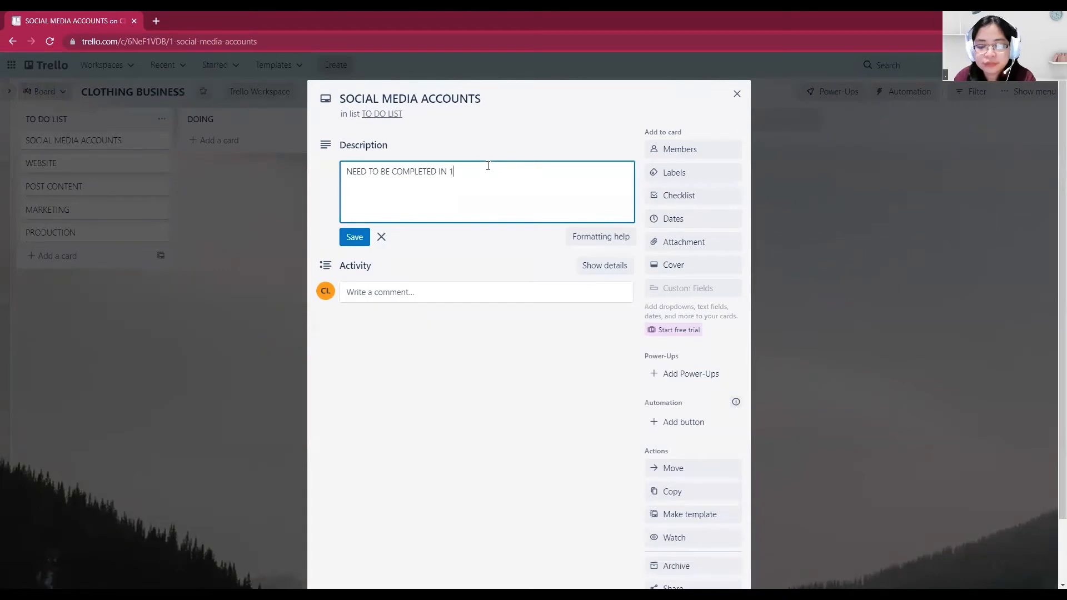
pyautogui.write(' WE')
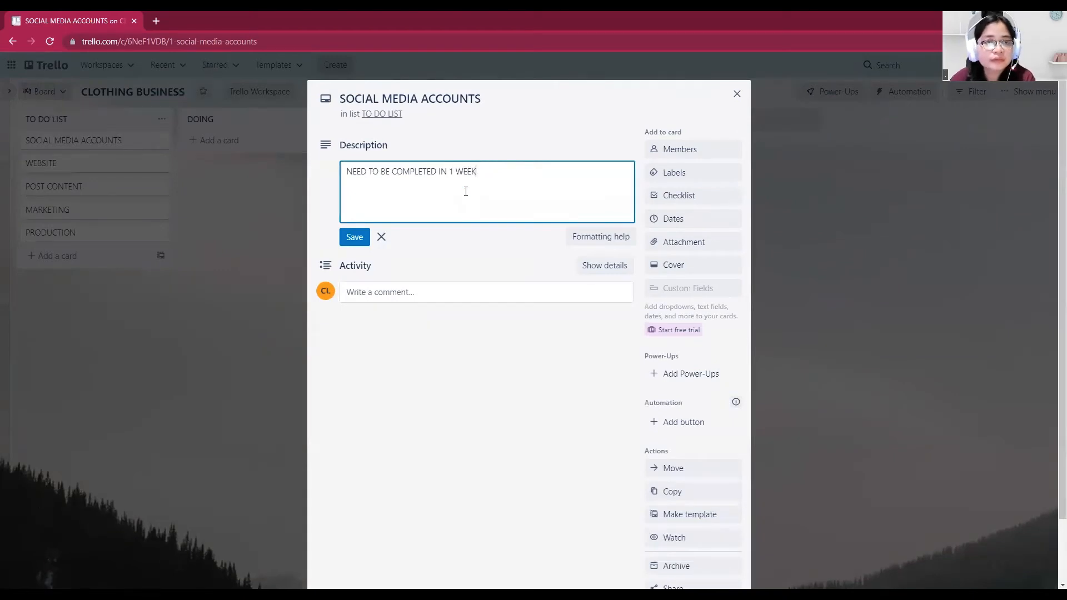
pyautogui.write('EK')
pyautogui.click(355, 238)
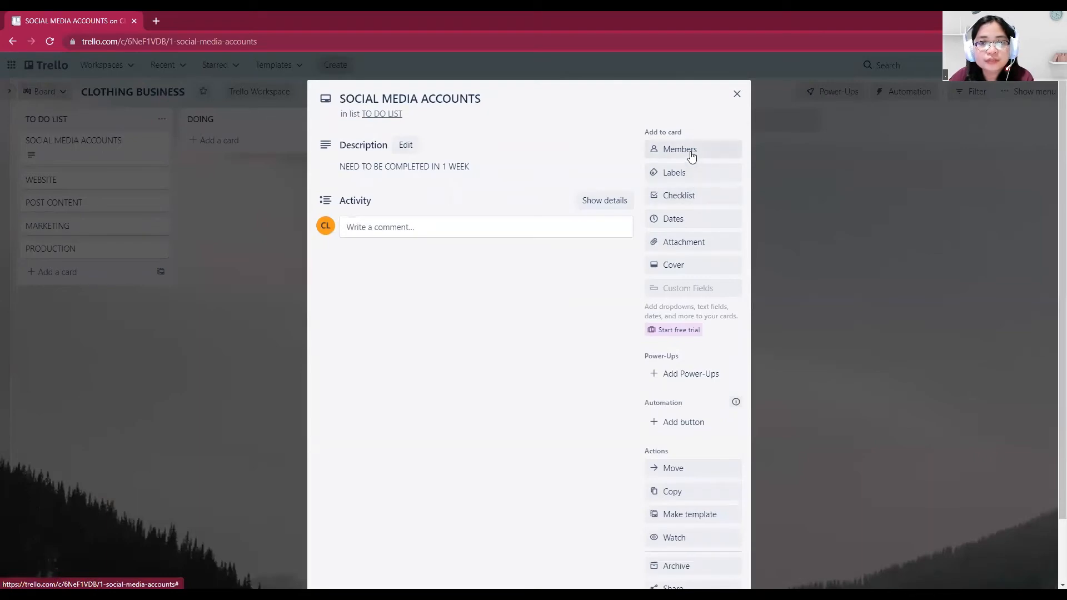
pyautogui.click(694, 244)
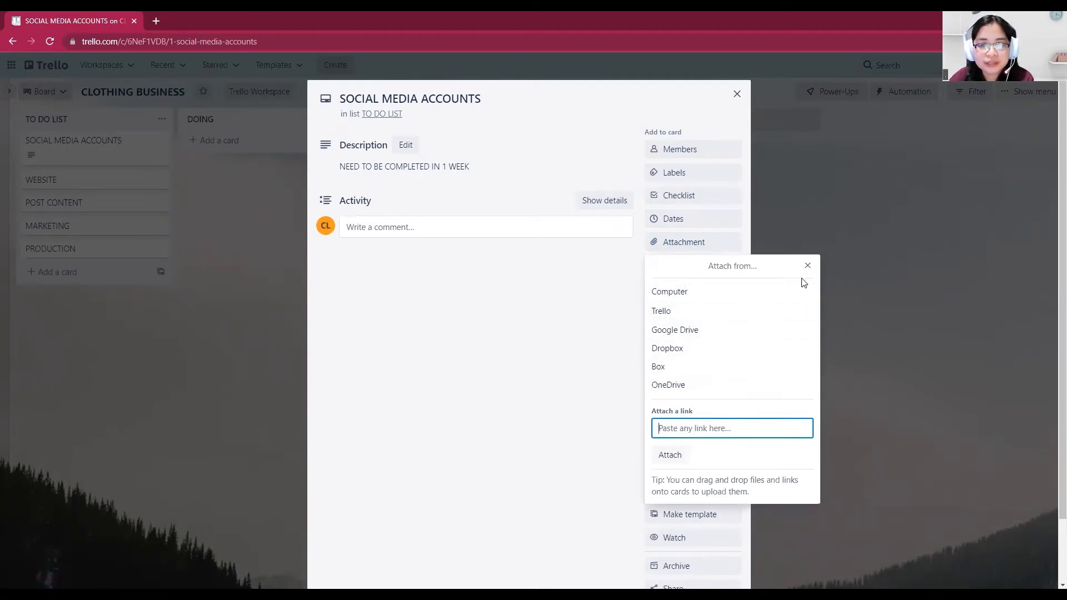
pyautogui.click(809, 266)
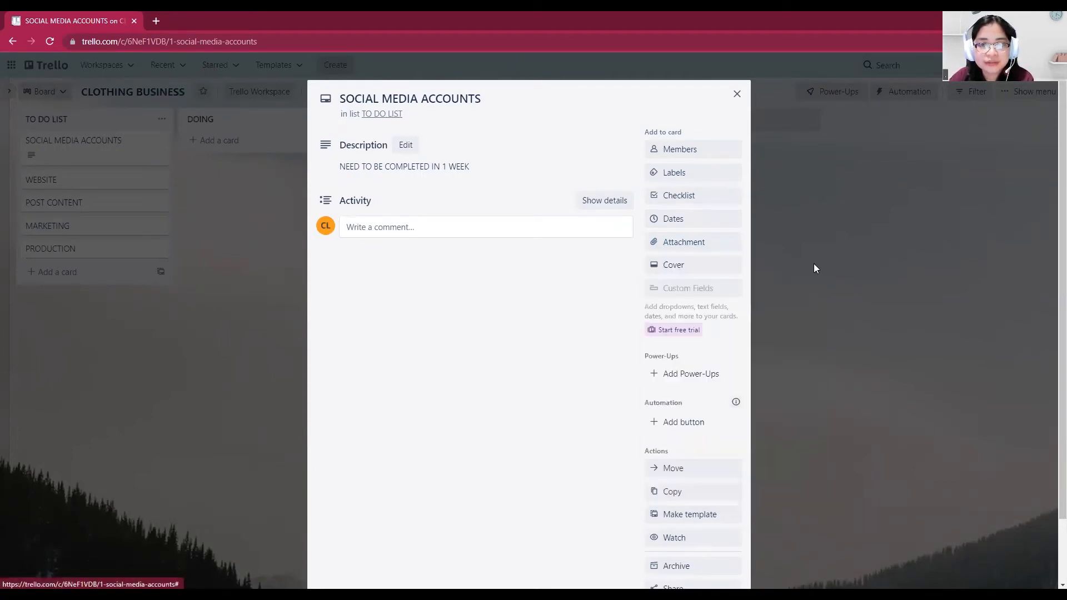
# Add a checklist titled "FACEBOOK" to the SOCIAL MEDIA ACCOUNTS card
pyautogui.click(672, 201)
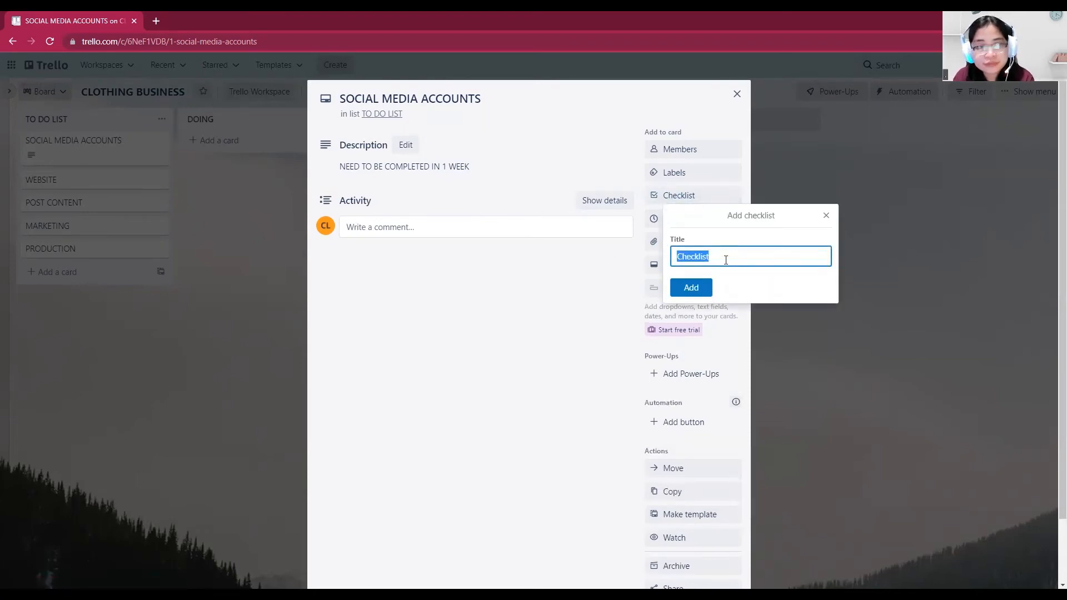
pyautogui.write('FACEBOOK')
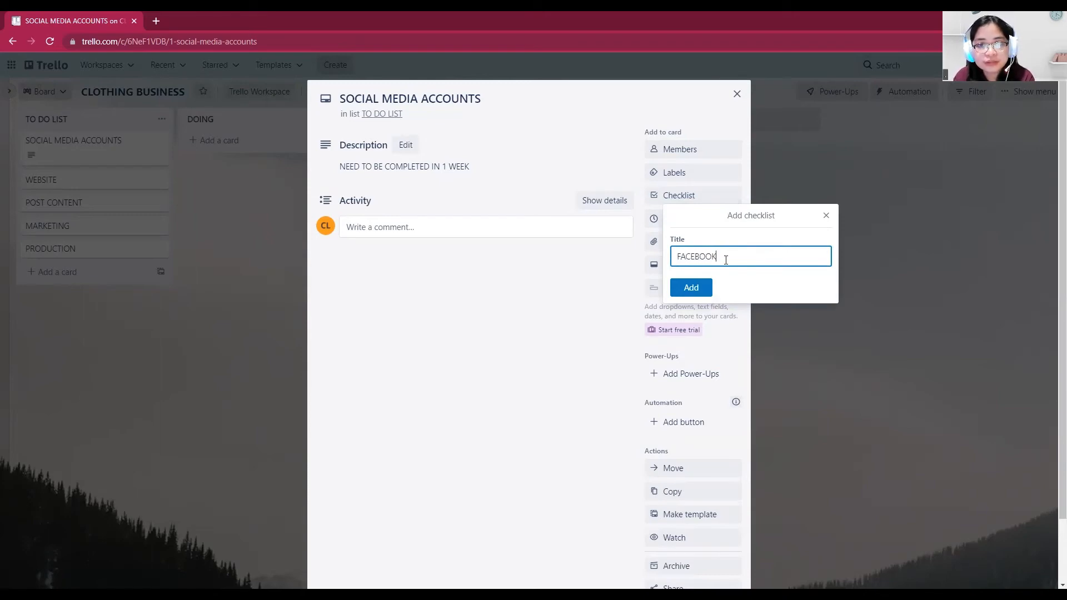
pyautogui.press('Return')
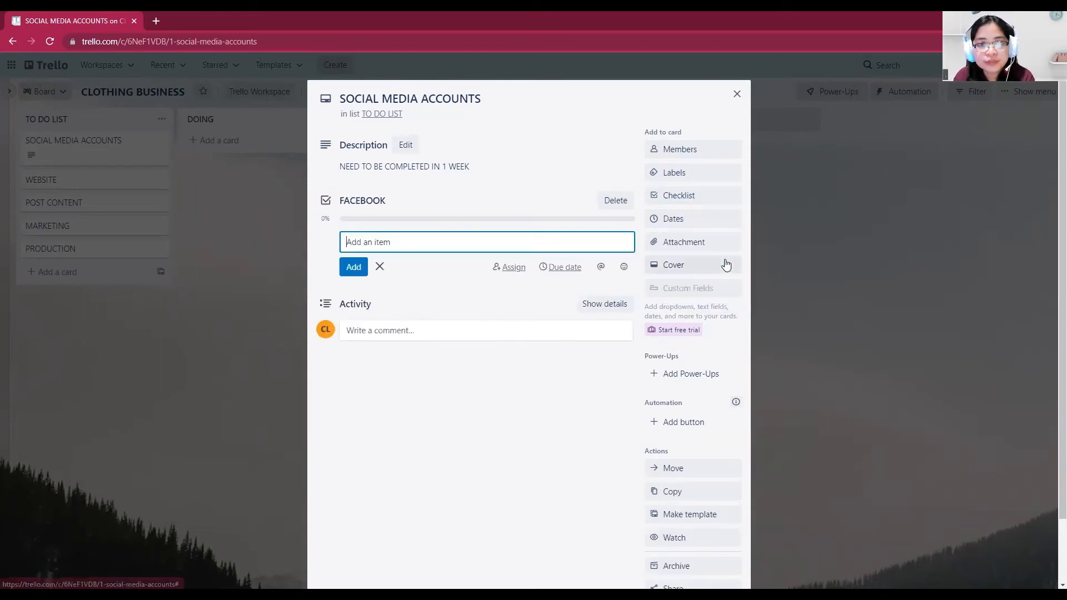
# Add the items "INSTAGRAM" and "TWITTER" to the FACEBOOK checklist
pyautogui.write('INSTA')
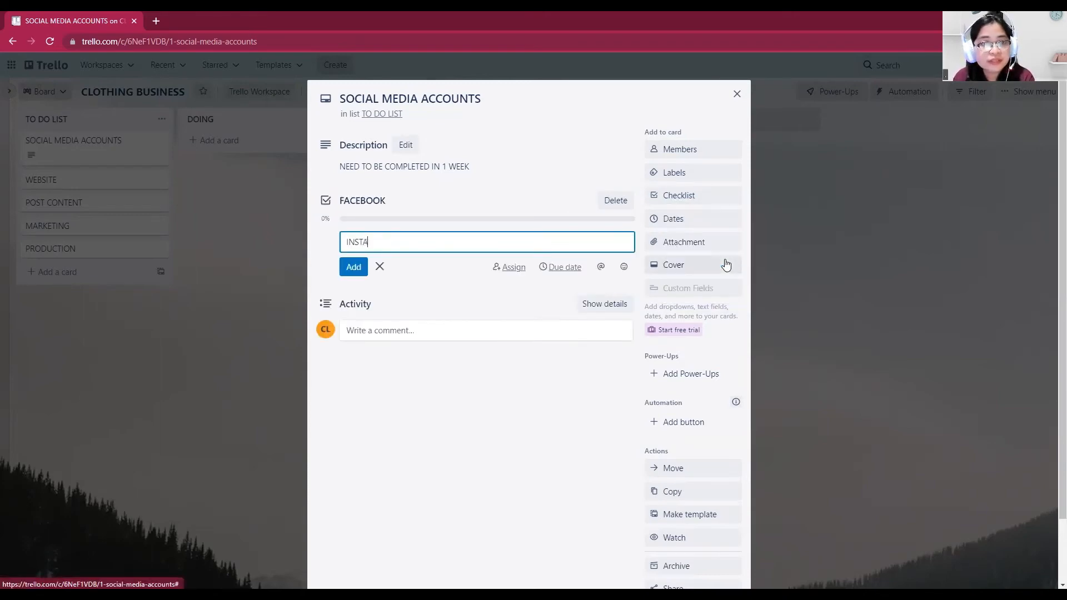
pyautogui.write('GRAM')
pyautogui.press('Return')
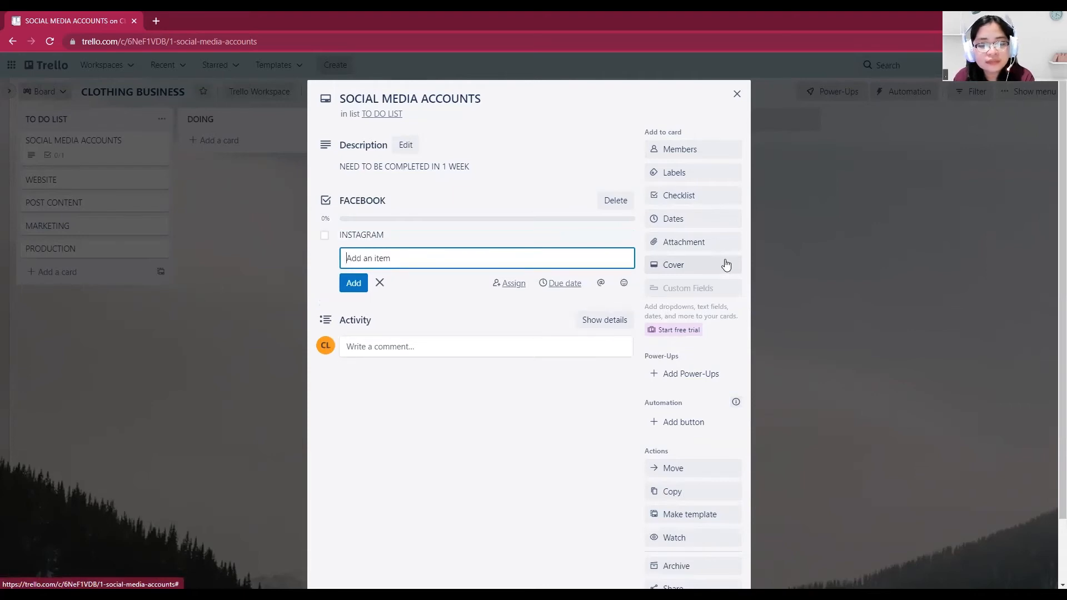
pyautogui.write('TWITTER')
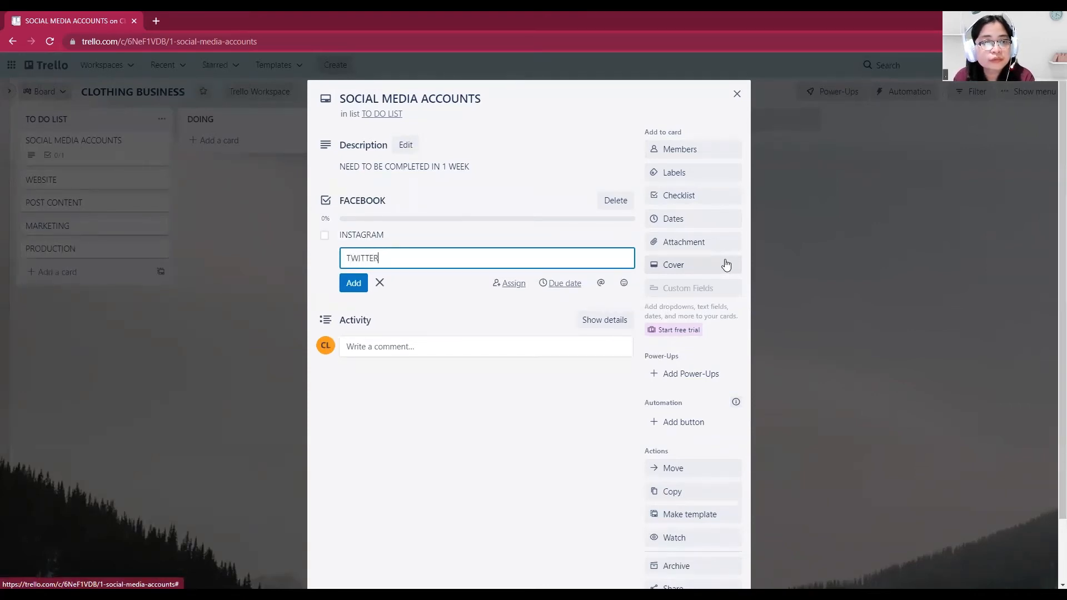
pyautogui.press('Return')
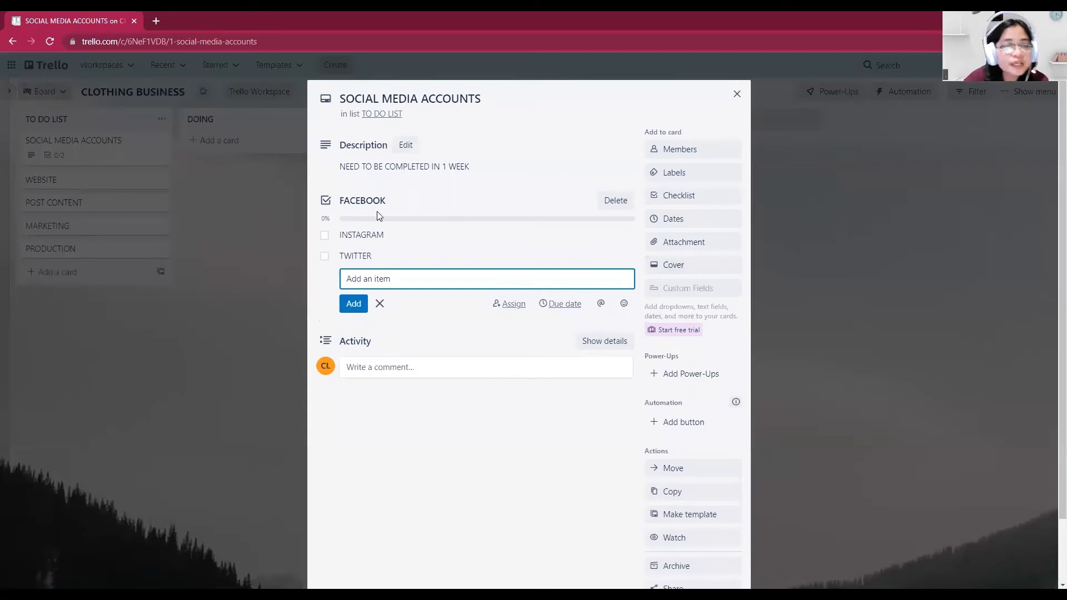
# Mark the INSTAGRAM and TWITTER checklist items as complete
pyautogui.click(325, 238)
pyautogui.click(325, 260)
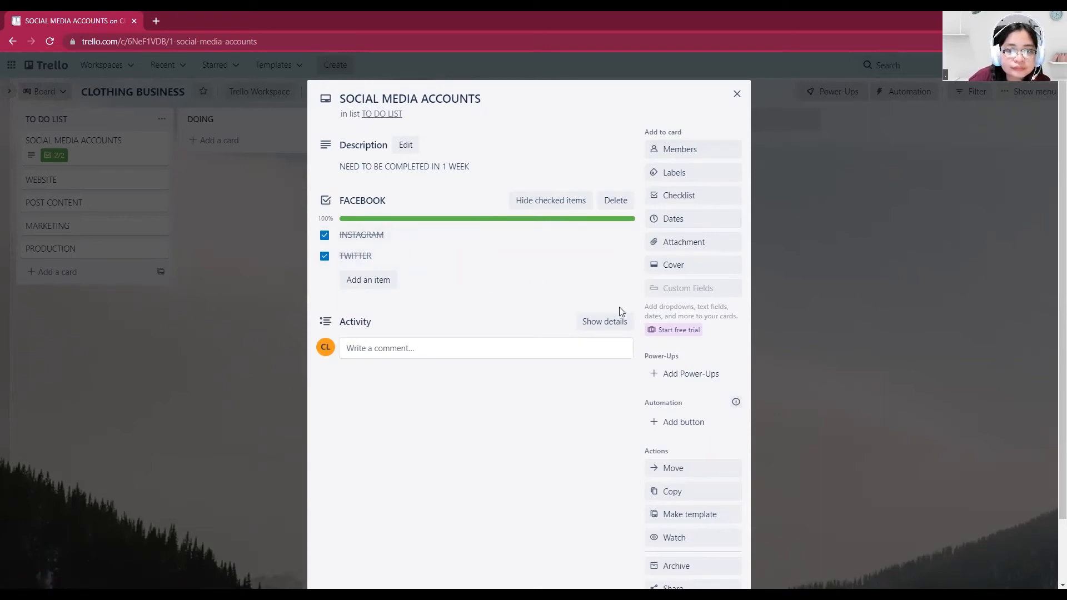
pyautogui.scroll(-1, 525, 363)
pyautogui.scroll(1, 526, 362)
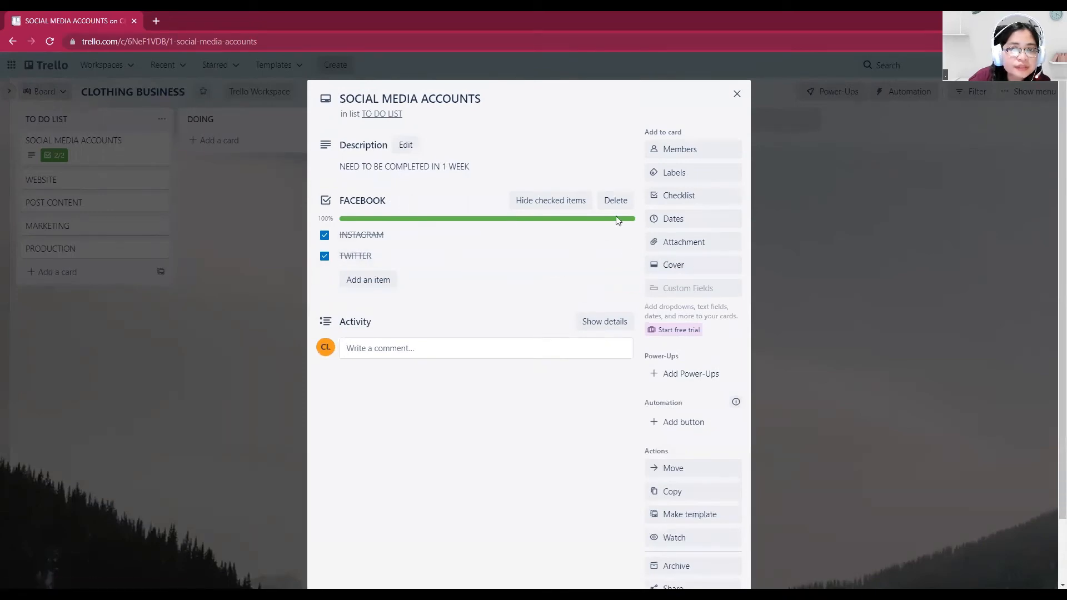
# Name the green label "URGENT" from the SOCIAL MEDIA ACCOUNTS card and save it
pyautogui.click(687, 173)
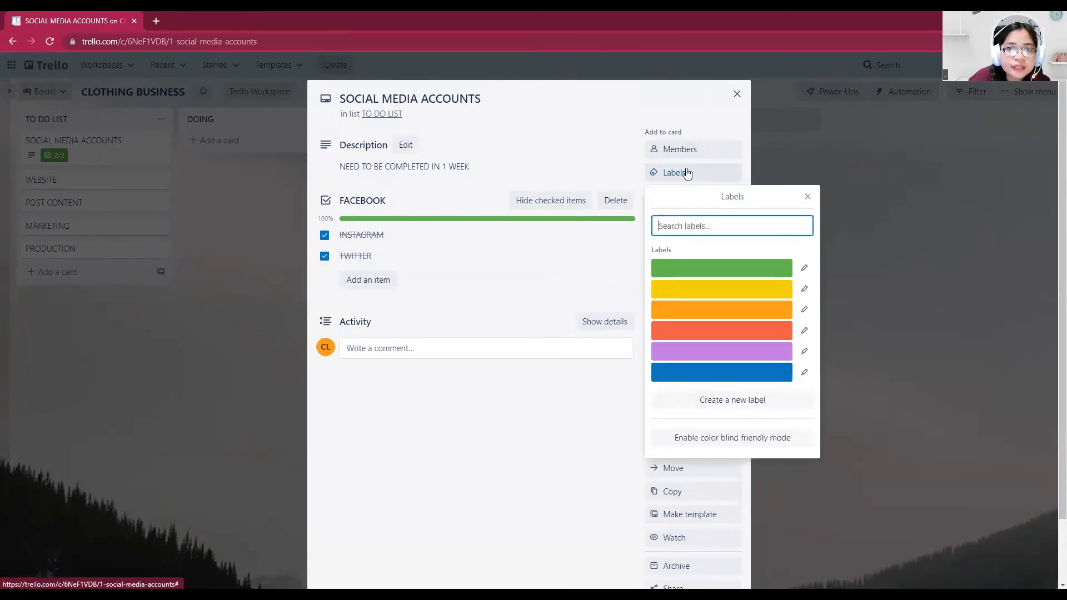
pyautogui.click(804, 268)
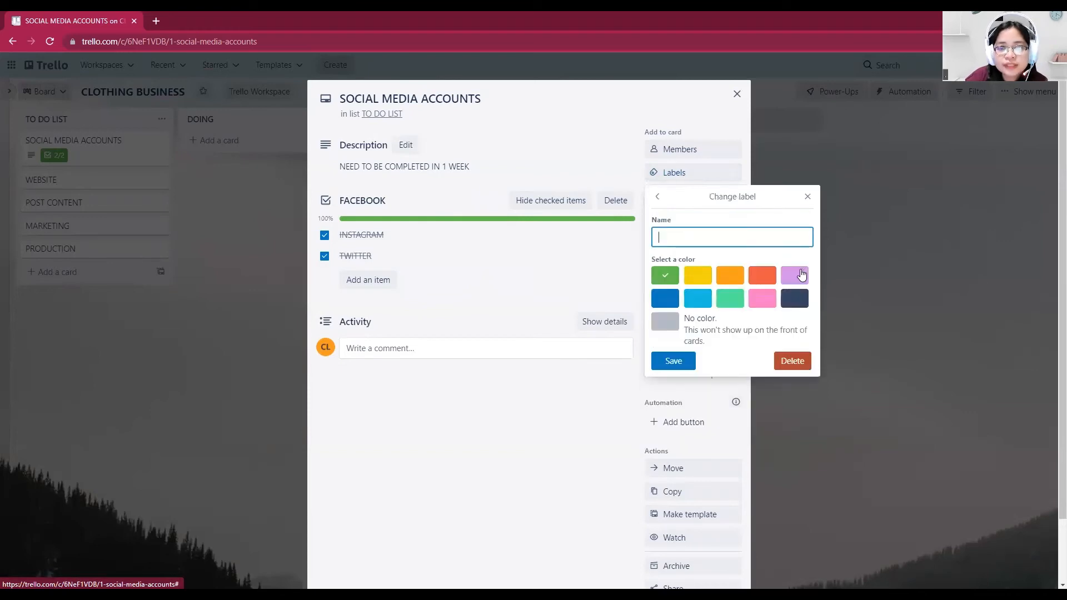
pyautogui.write('U')
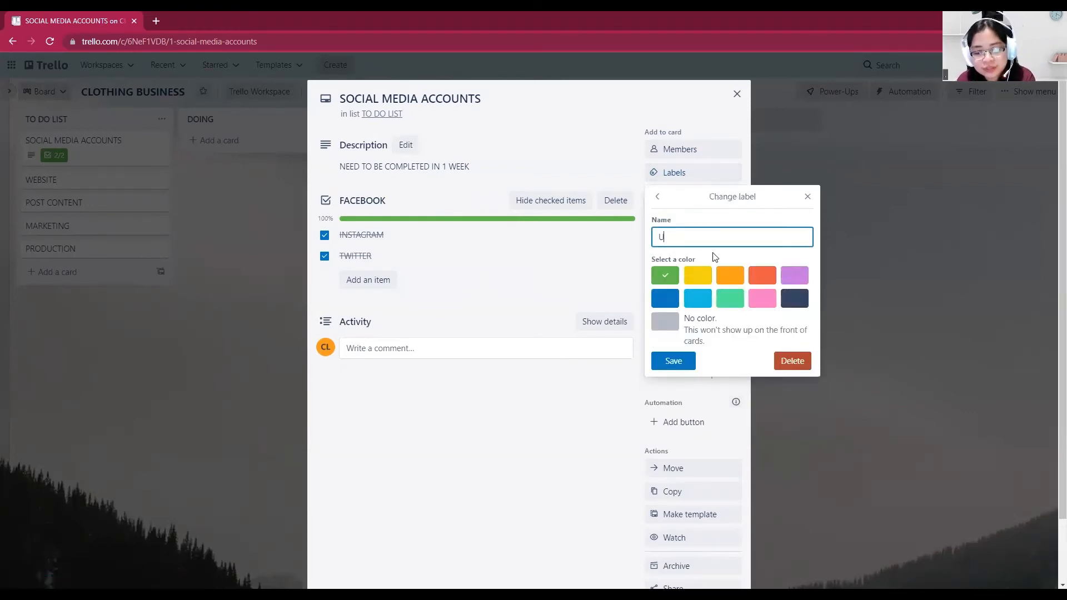
pyautogui.write('RGE')
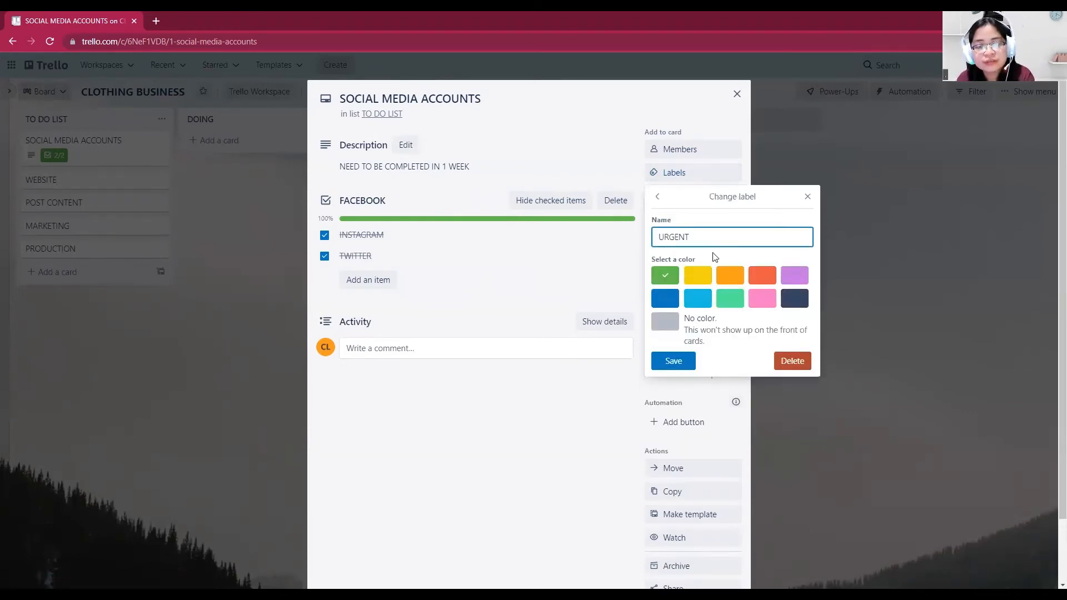
pyautogui.write('NT')
pyautogui.press('Return')
# Name the yellow label "MEETING" and the orange label with a team member's name, and close the label list
pyautogui.click(801, 286)
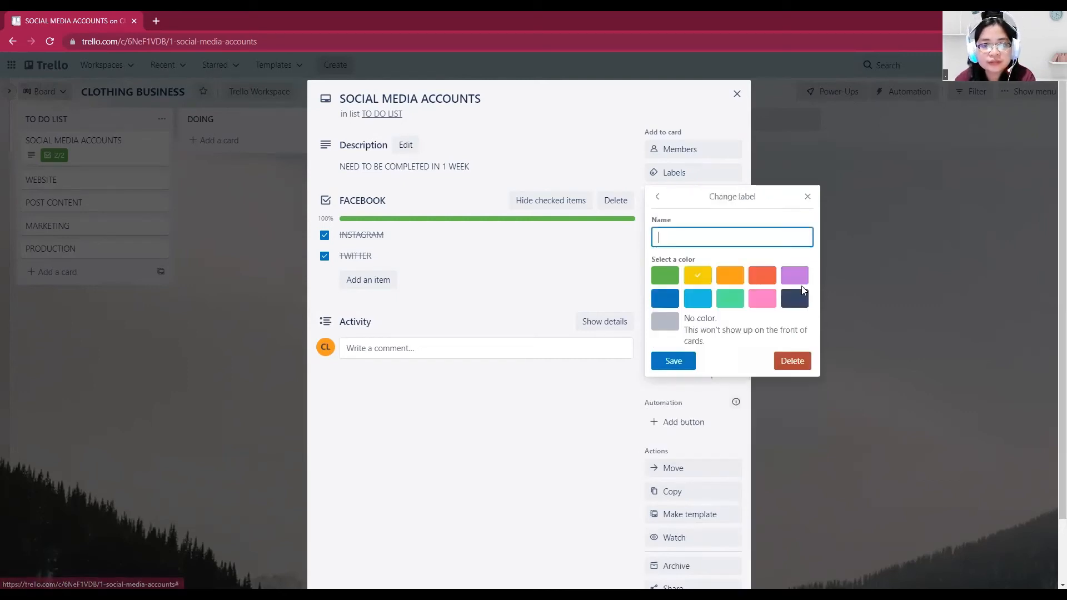
pyautogui.write('MEETING')
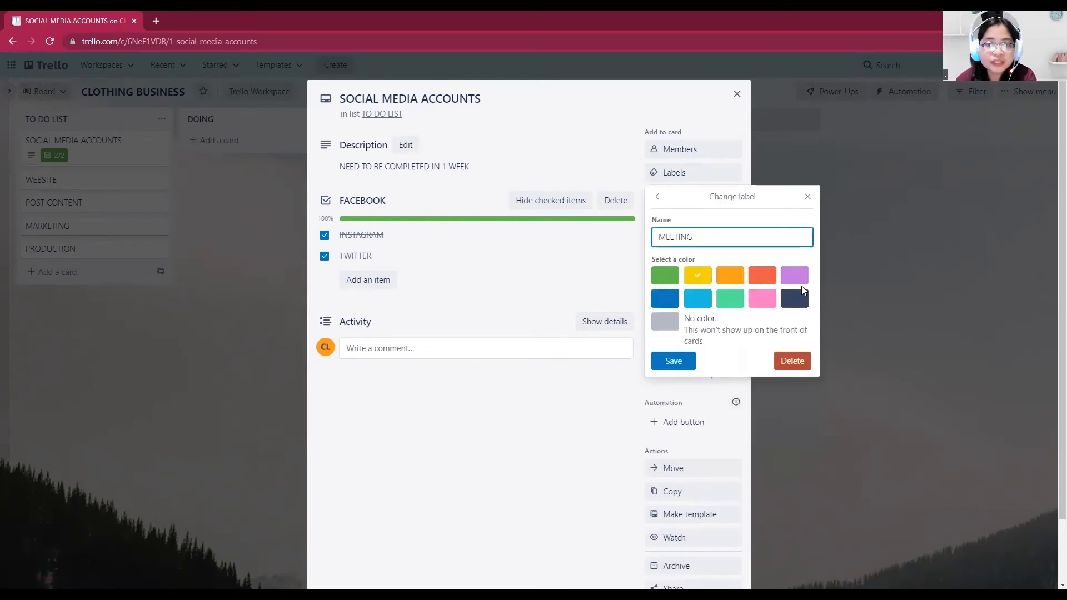
pyautogui.click(683, 361)
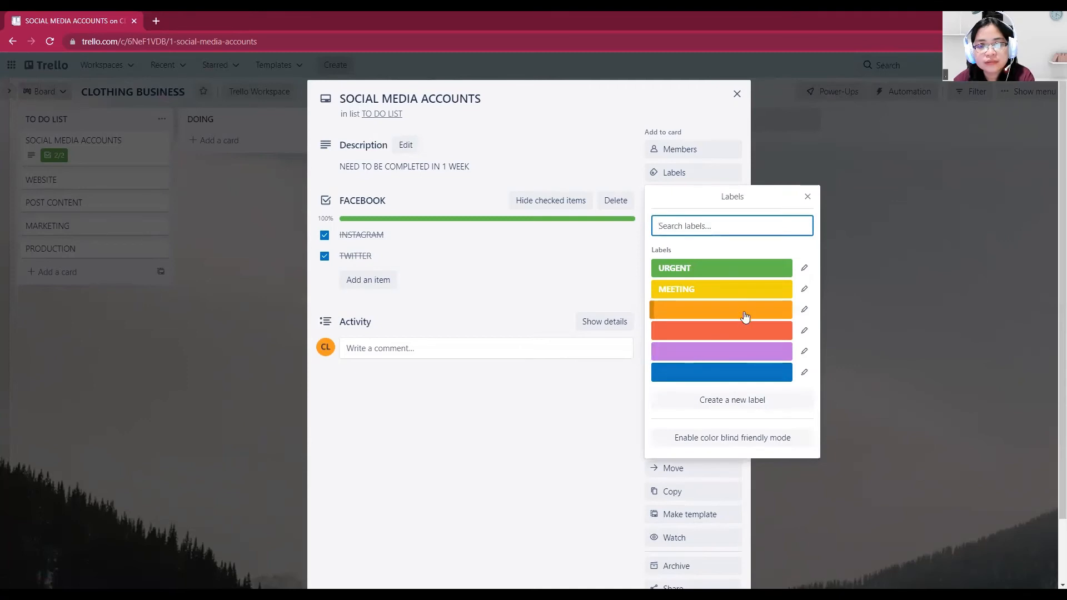
pyautogui.click(805, 309)
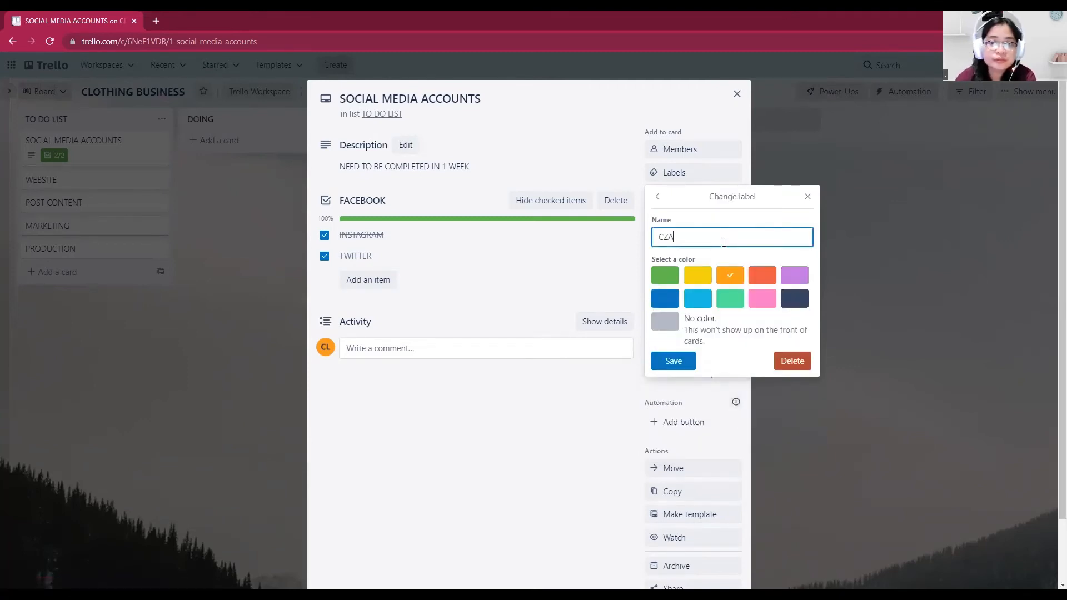
pyautogui.click(673, 361)
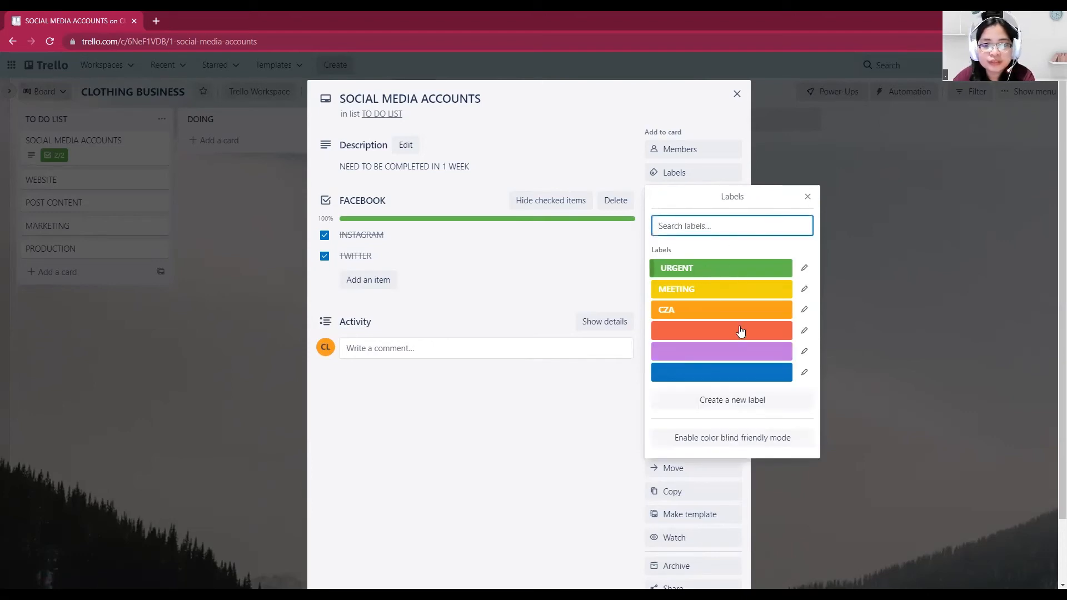
pyautogui.click(809, 197)
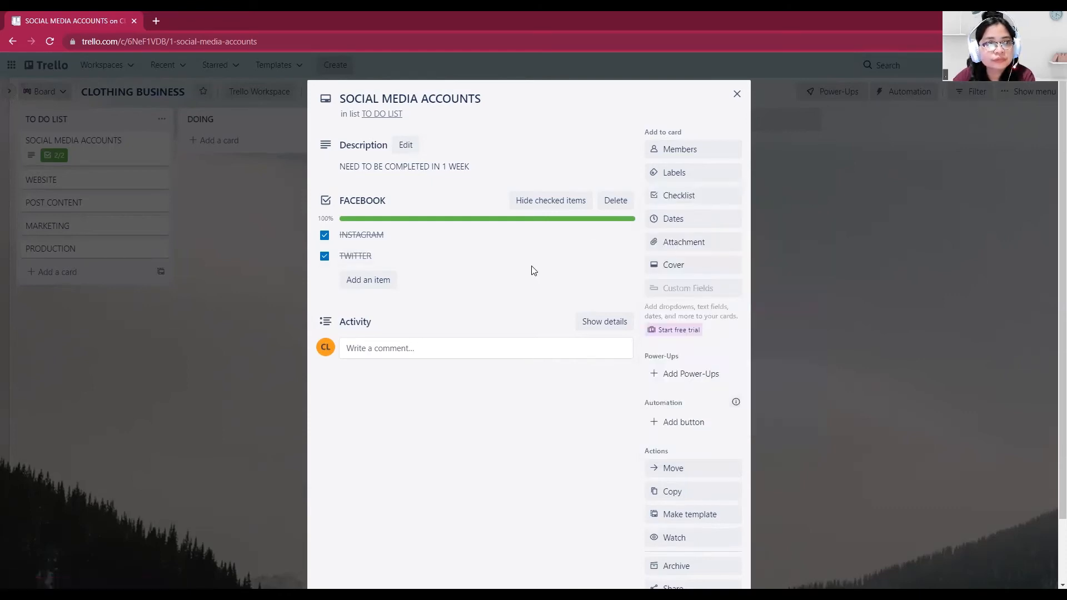
# Review the label list of the SOCIAL MEDIA ACCOUNTS card and close the card to return to the board
pyautogui.click(672, 172)
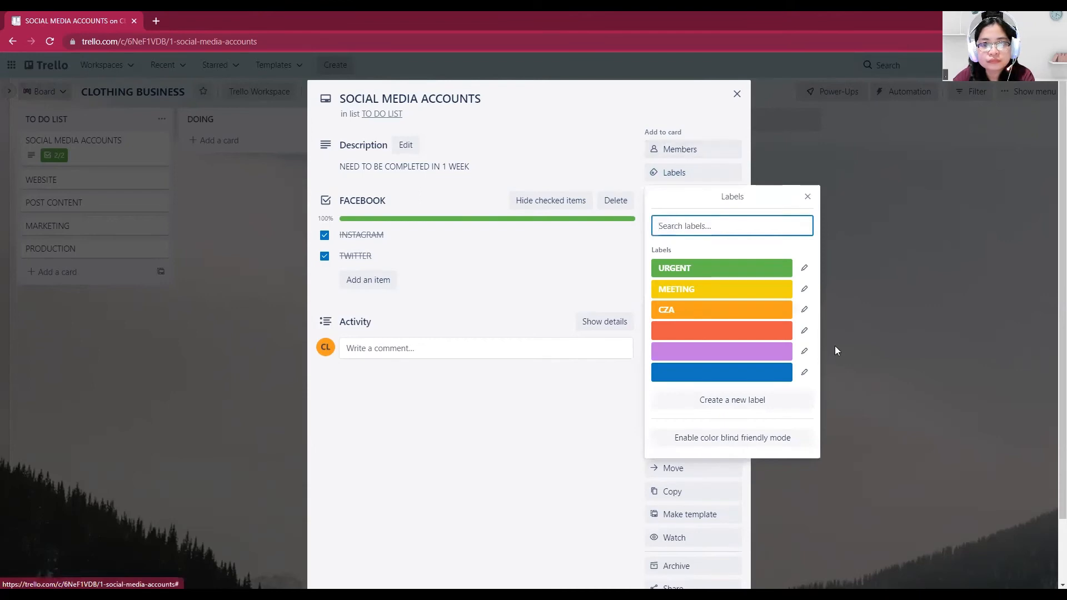
pyautogui.click(807, 198)
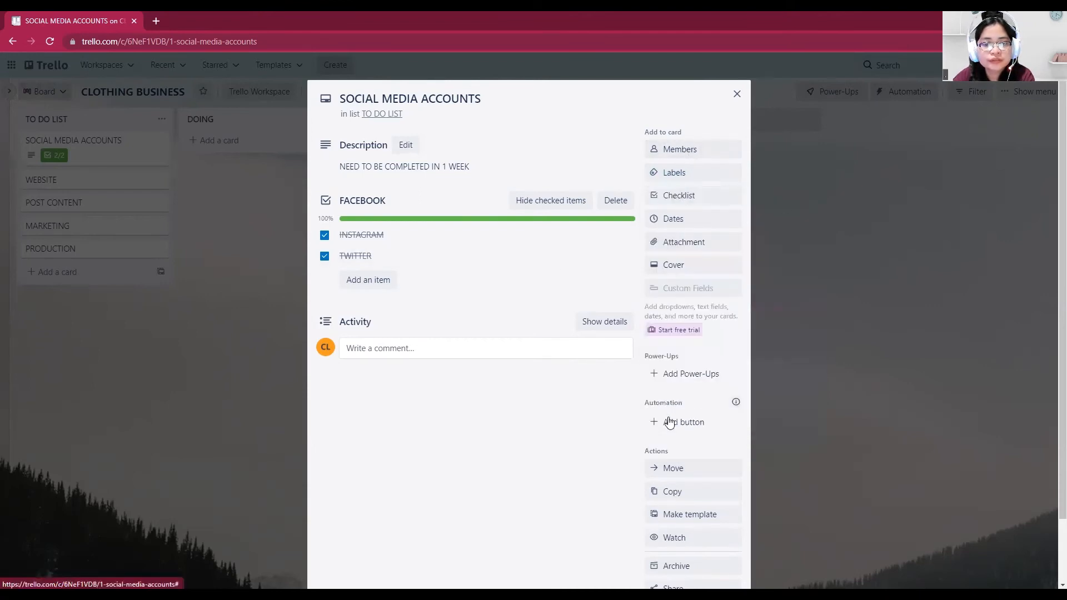
pyautogui.scroll(-2, 655, 445)
pyautogui.scroll(2, 666, 468)
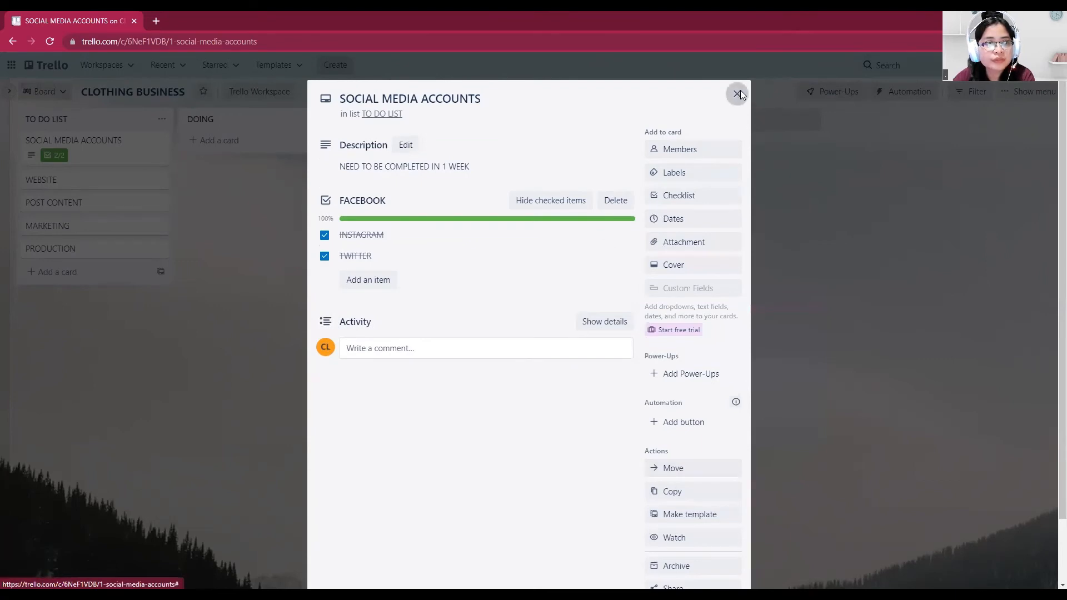
pyautogui.click(738, 93)
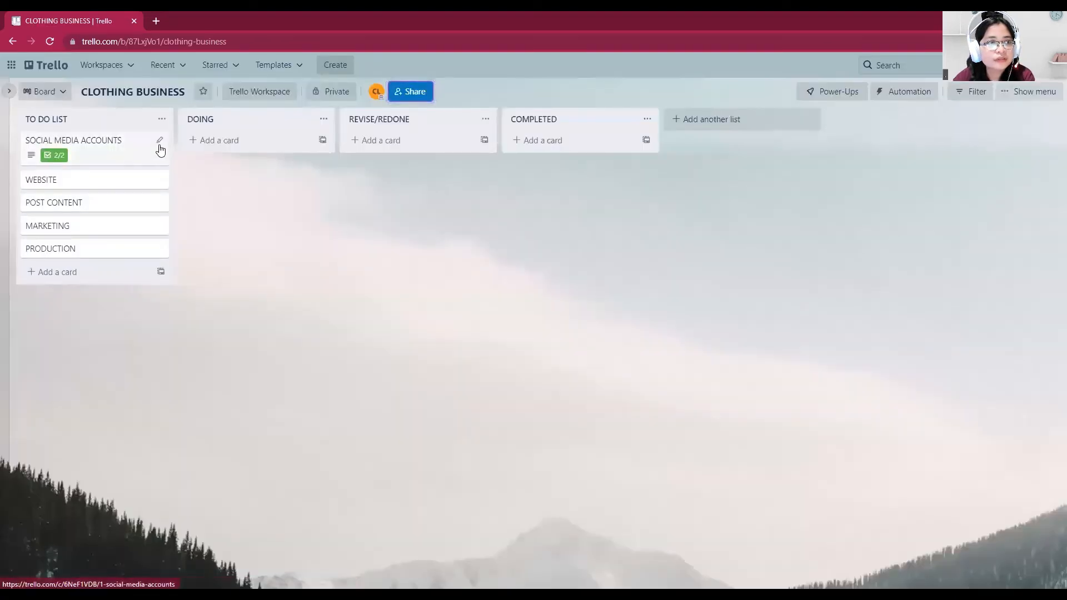
# Apply the green URGENT, yellow MEETING and orange labels to the SOCIAL MEDIA ACCOUNTS card and close its quick editor
pyautogui.click(159, 141)
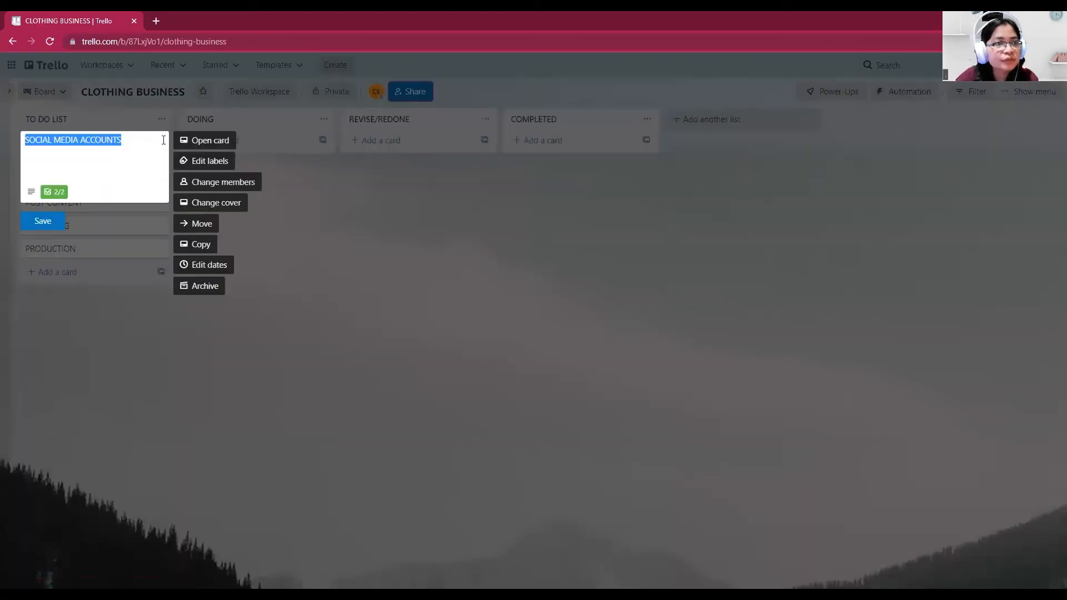
pyautogui.click(211, 161)
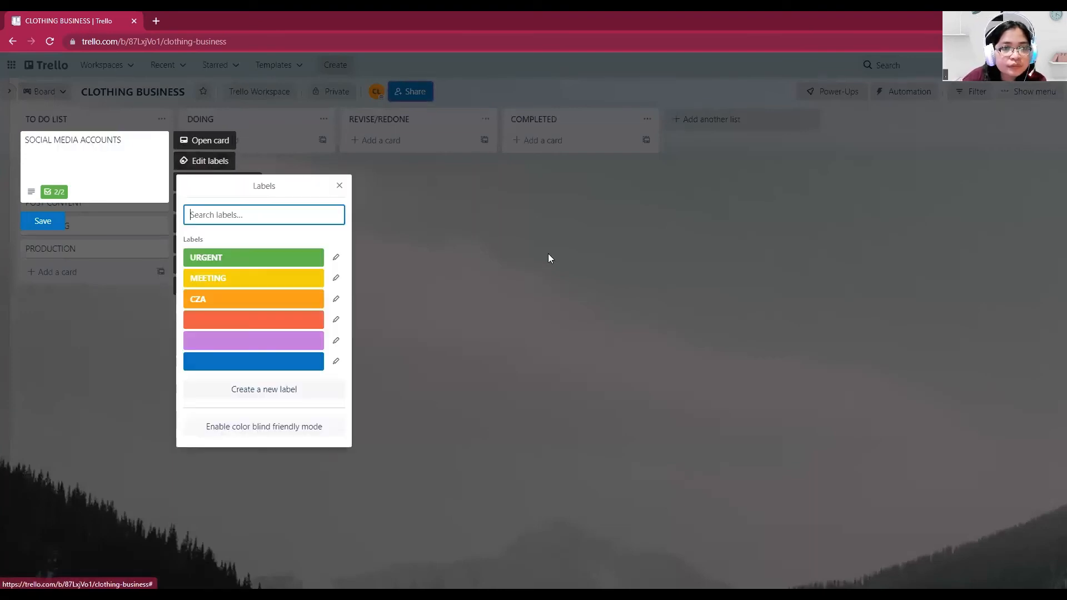
pyautogui.click(238, 262)
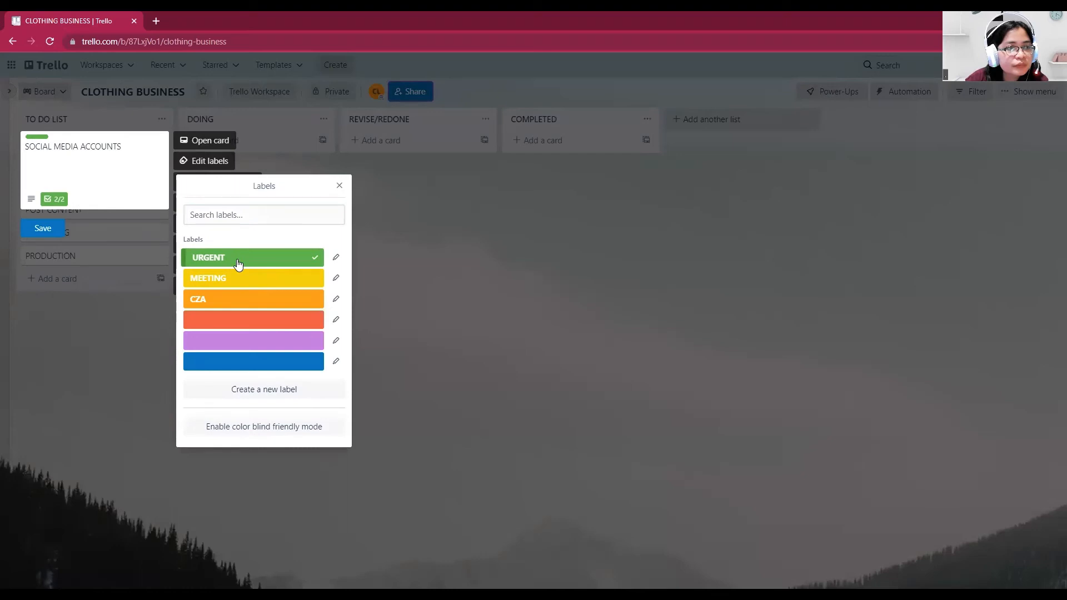
pyautogui.click(239, 278)
pyautogui.click(239, 300)
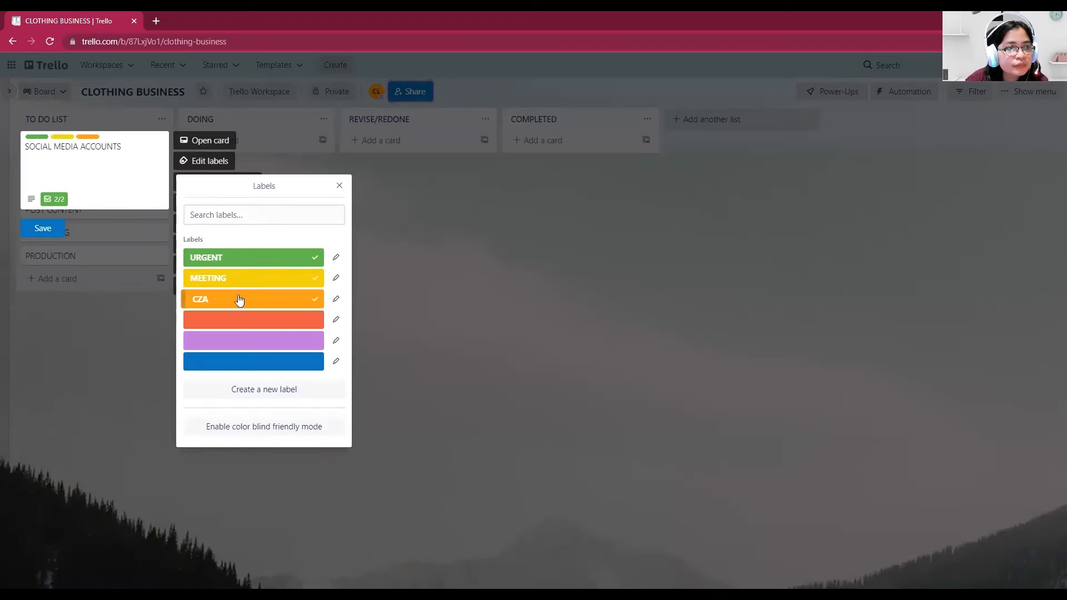
pyautogui.click(339, 186)
pyautogui.click(375, 244)
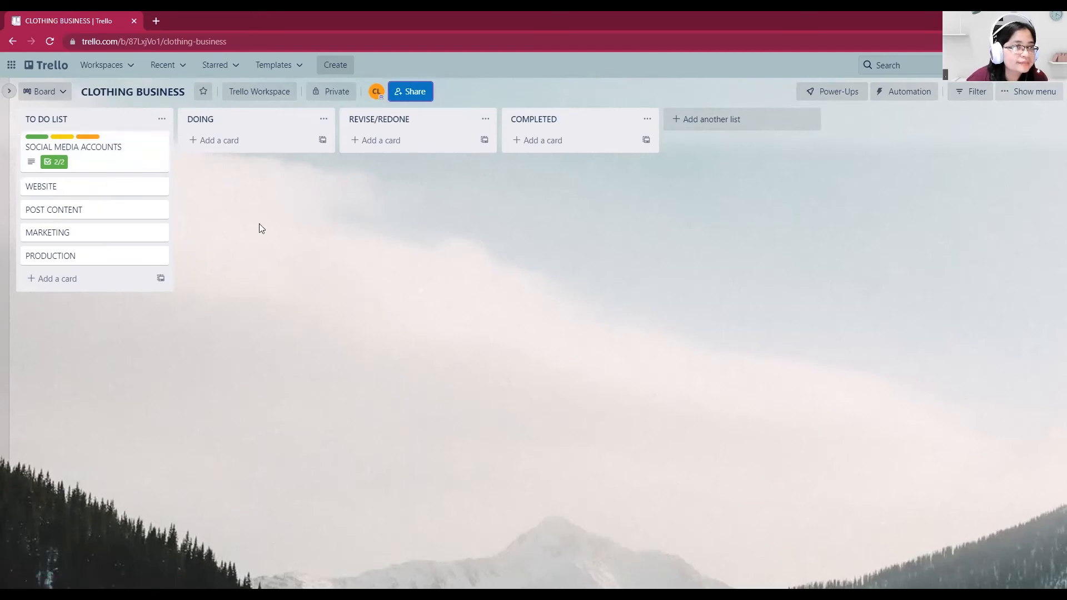
# Set the Unsplash photo of white buildings against a blue sky as the WEBSITE card's cover
pyautogui.click(160, 190)
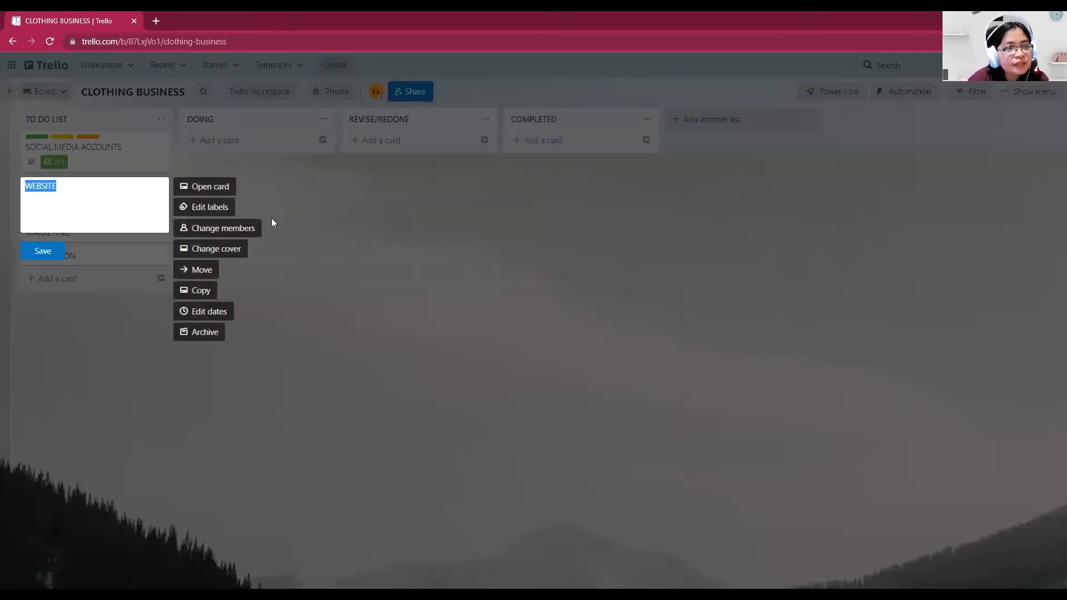
pyautogui.click(212, 194)
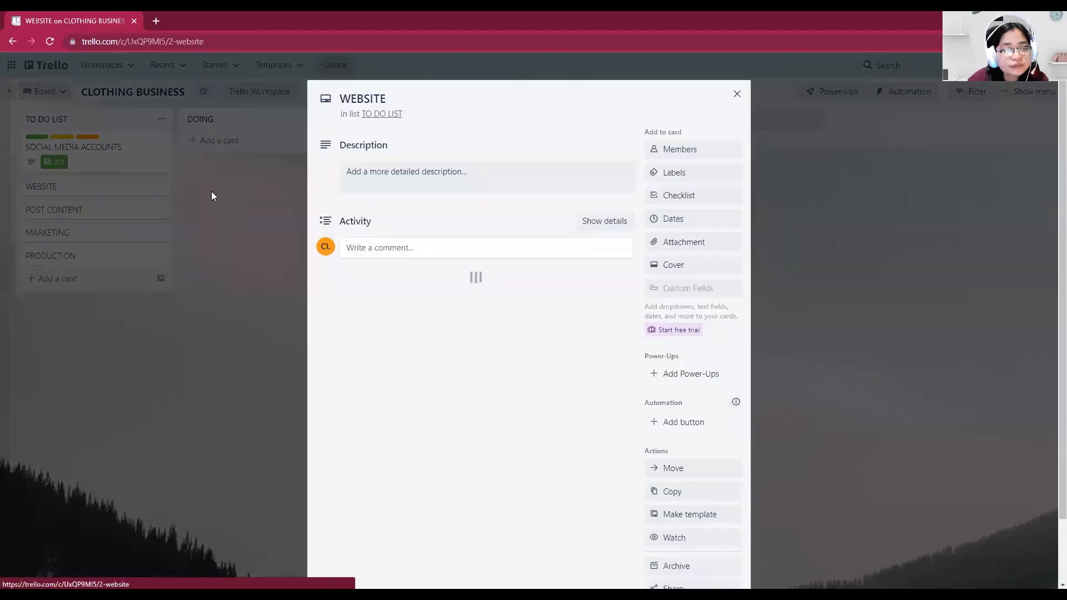
pyautogui.click(691, 271)
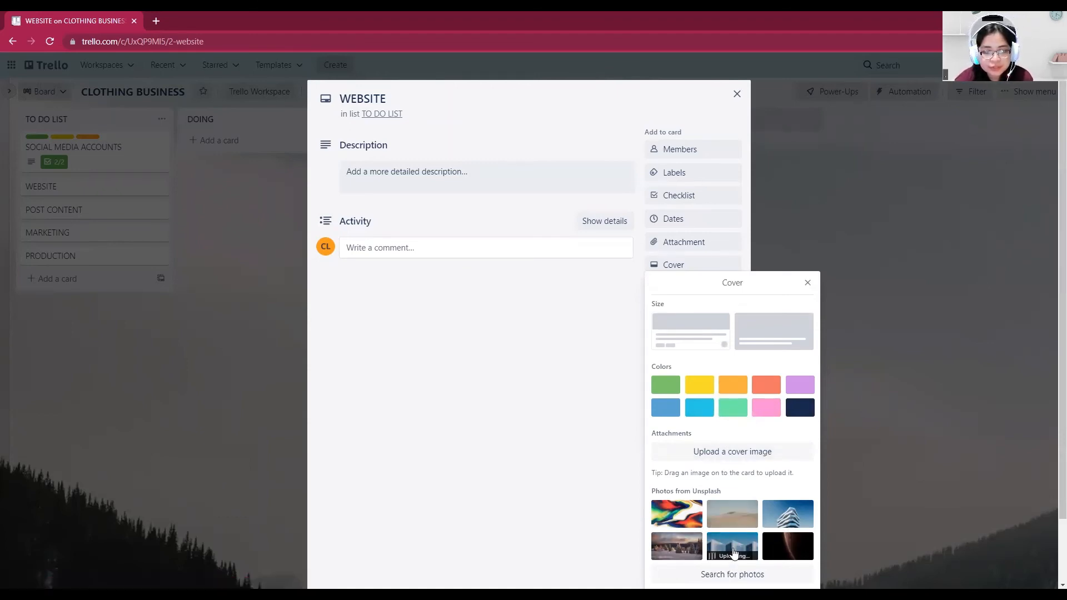
pyautogui.click(733, 551)
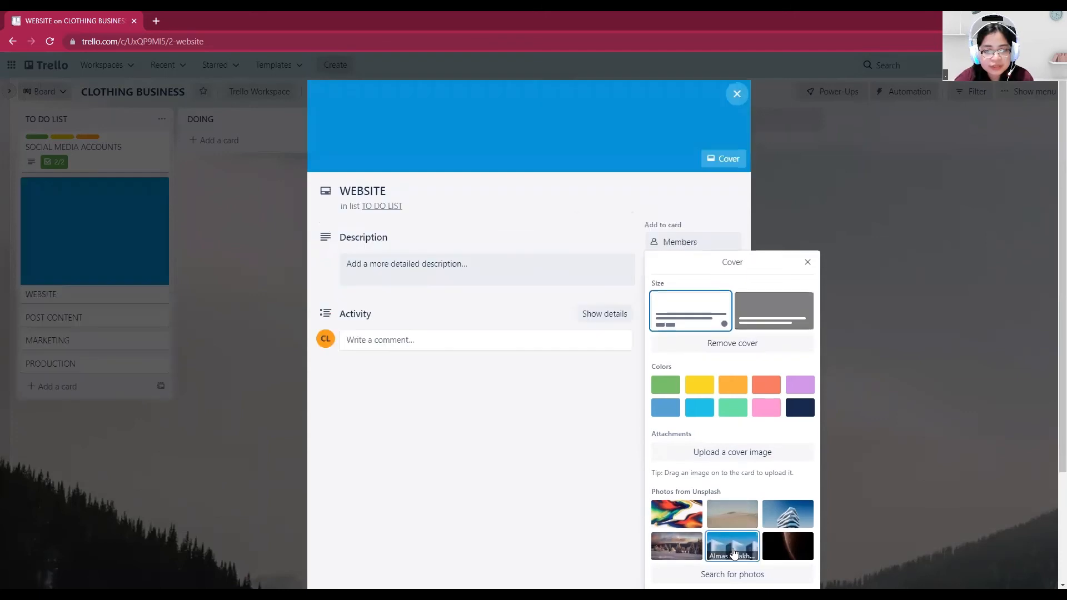
pyautogui.click(807, 262)
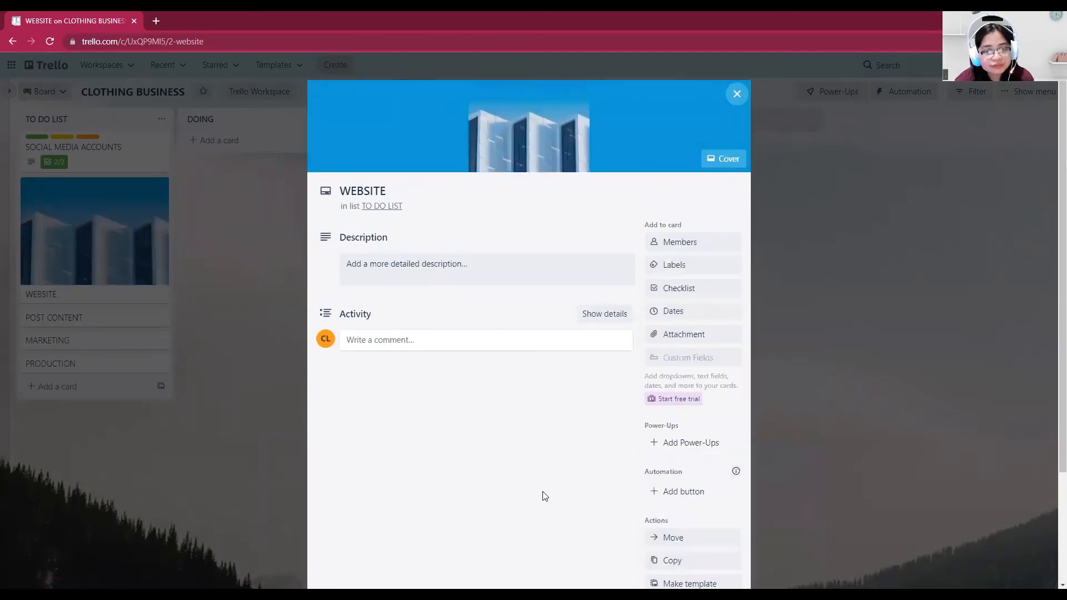
# Look through the WEBSITE card's details and available actions, and return to the board
pyautogui.scroll(-3, 544, 497)
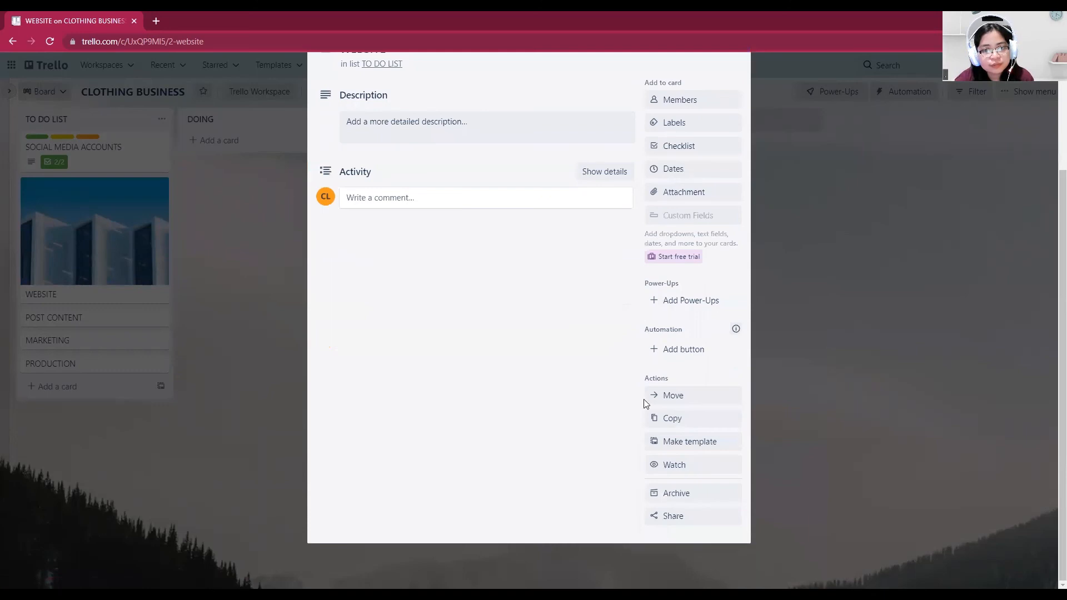
pyautogui.scroll(1, 561, 460)
pyautogui.scroll(-1, 575, 455)
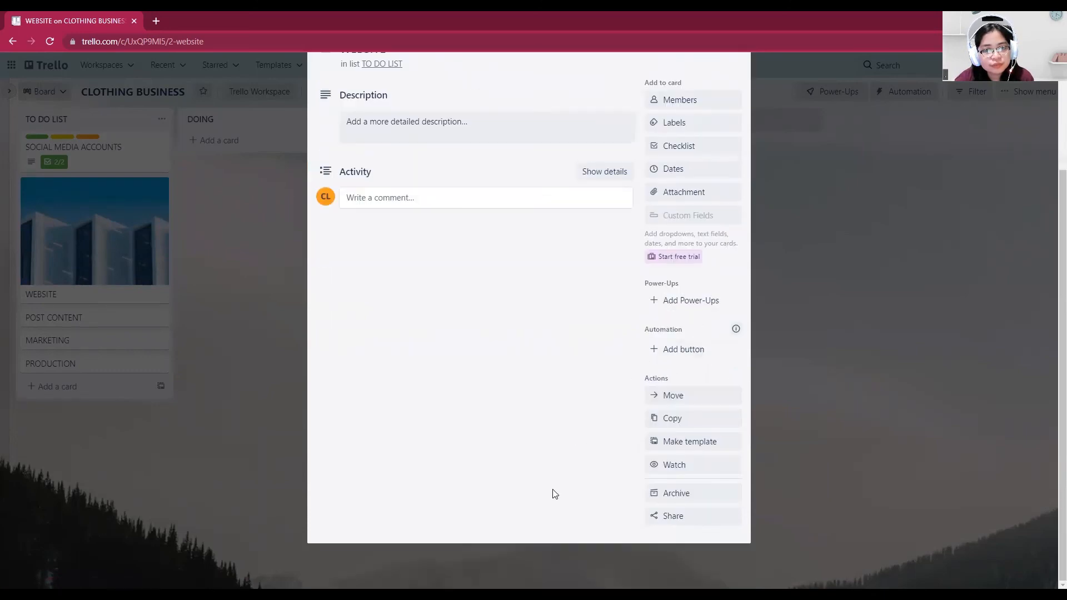
pyautogui.scroll(1, 539, 510)
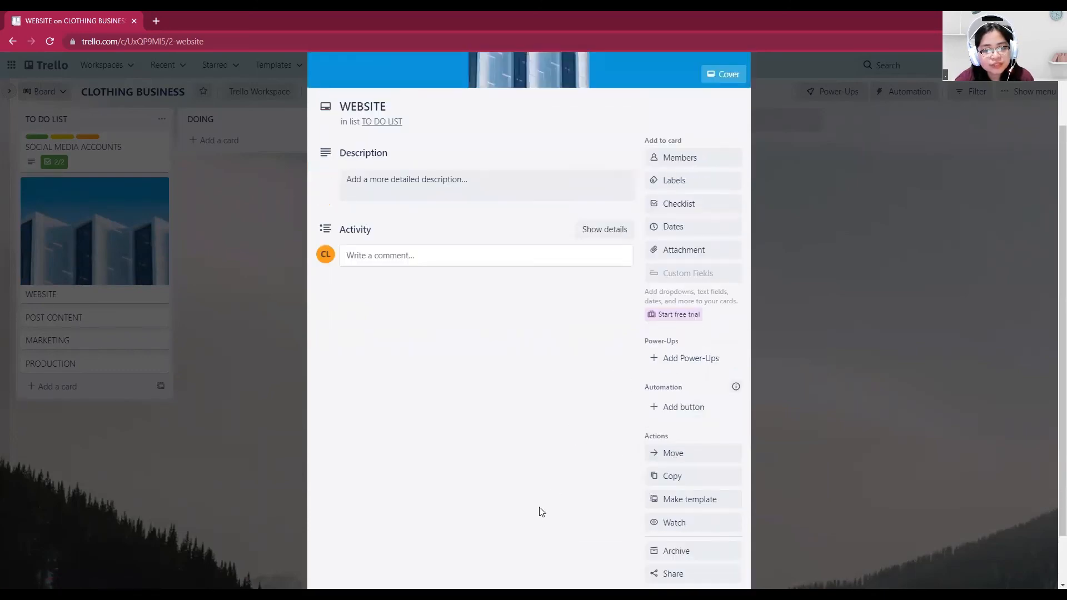
pyautogui.scroll(-1, 569, 493)
pyautogui.scroll(3, 573, 494)
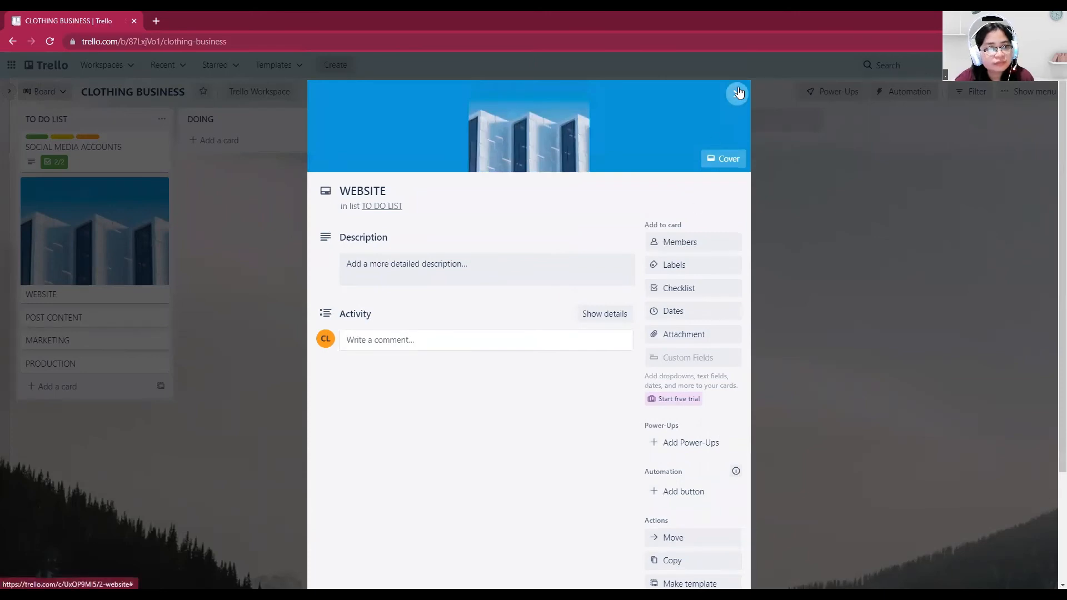
pyautogui.click(737, 93)
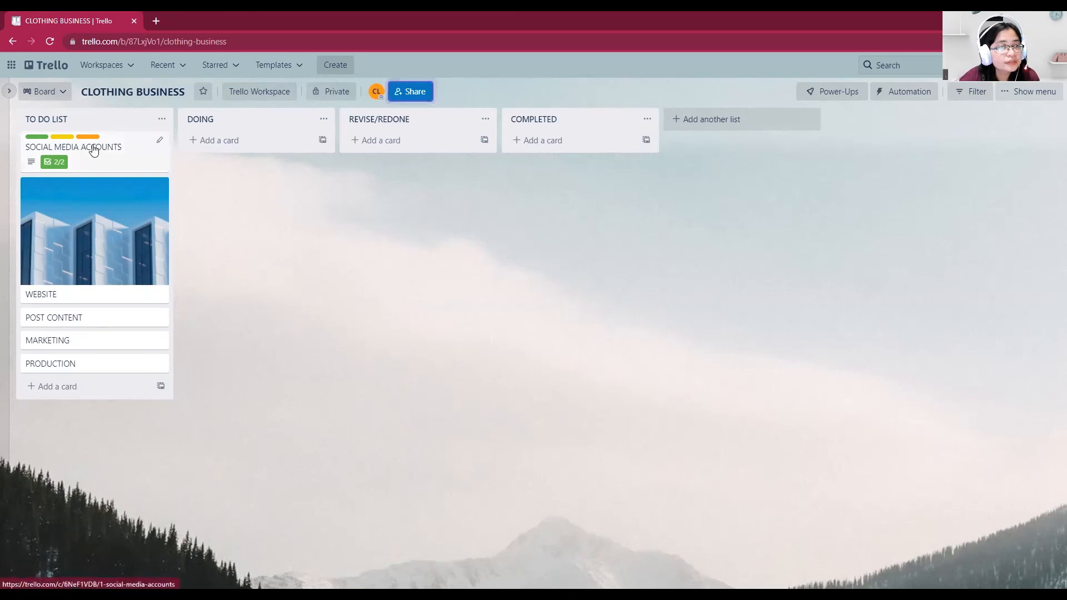
# Try moving the SOCIAL MEDIA ACCOUNTS card to the REVISE/REDONE list and back to the top of TO DO LIST
pyautogui.moveTo(93, 150); pyautogui.dragTo(453, 145)
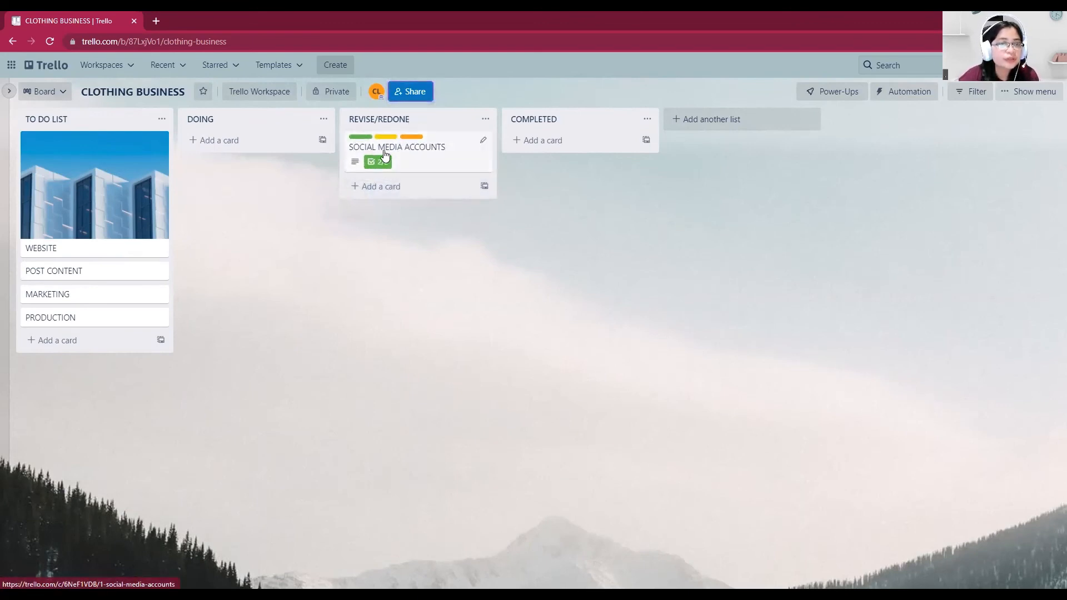
pyautogui.moveTo(437, 144); pyautogui.dragTo(106, 144)
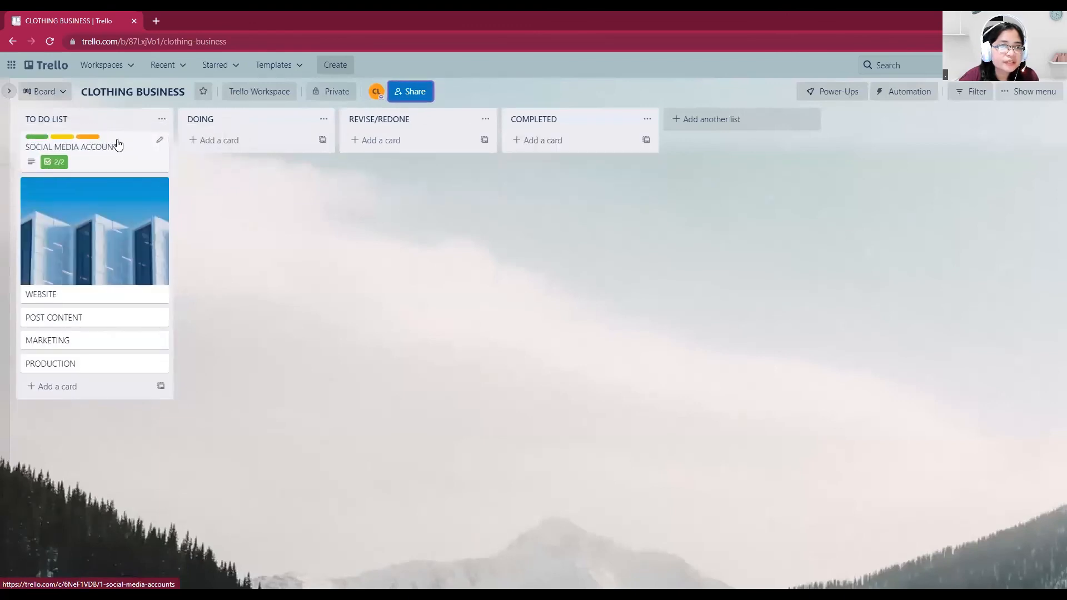
pyautogui.moveTo(117, 145); pyautogui.dragTo(143, 131)
pyautogui.moveTo(255, 121); pyautogui.dragTo(216, 116)
pyautogui.moveTo(71, 118); pyautogui.dragTo(44, 120)
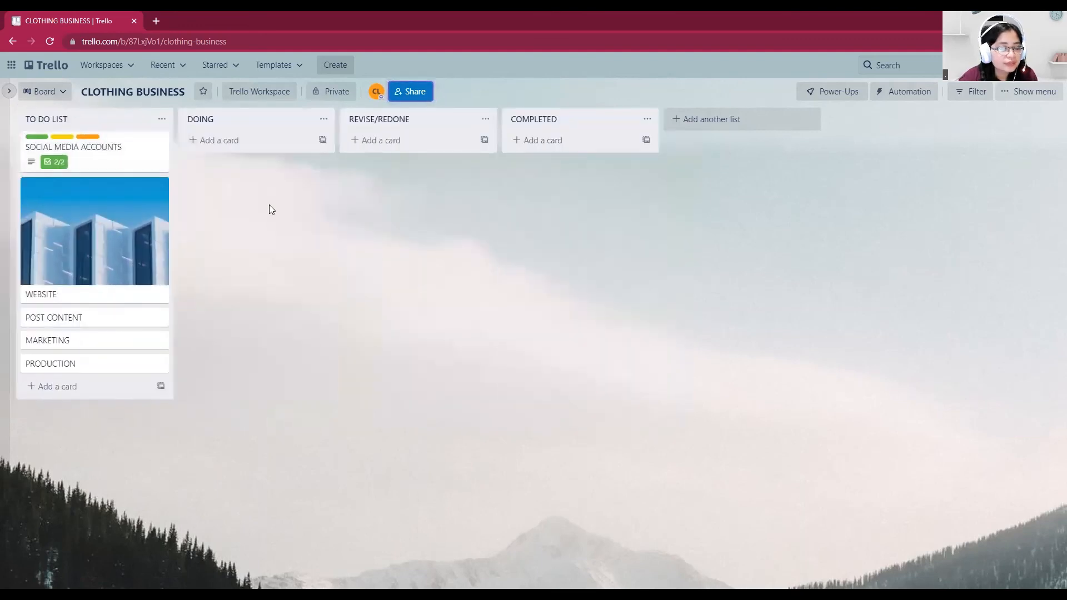